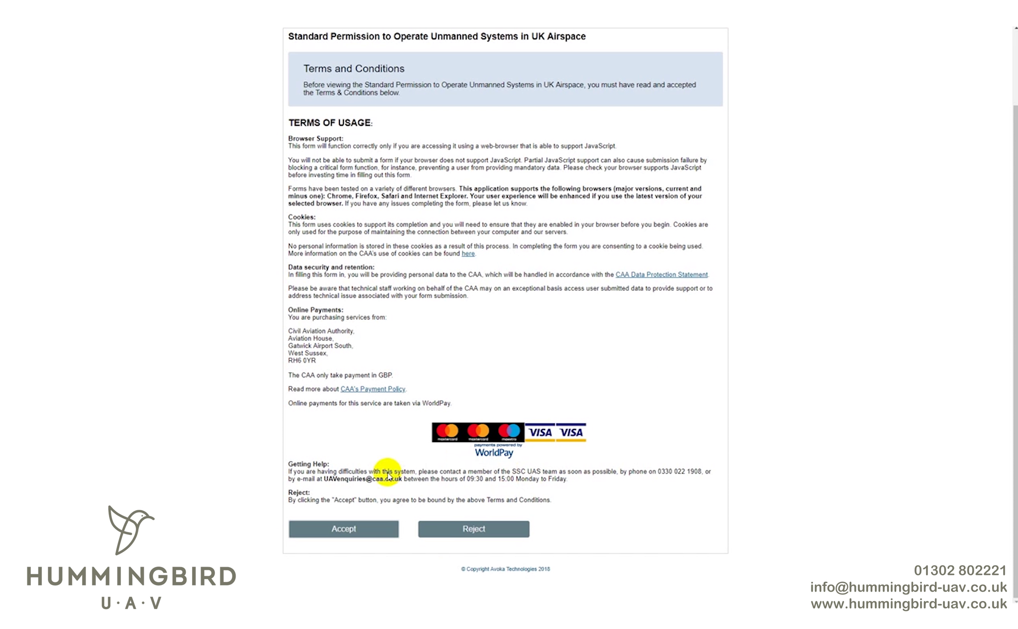
# - Accept the terms and confirm both a Standard Permission application and an applicant over 18
pyautogui.click(345, 529)
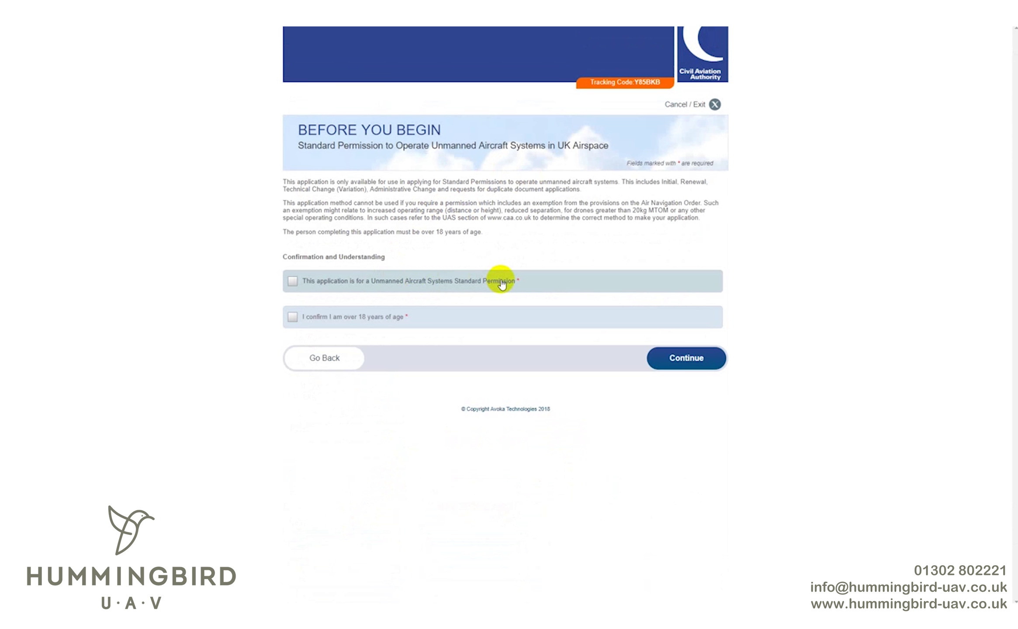
pyautogui.click(502, 284)
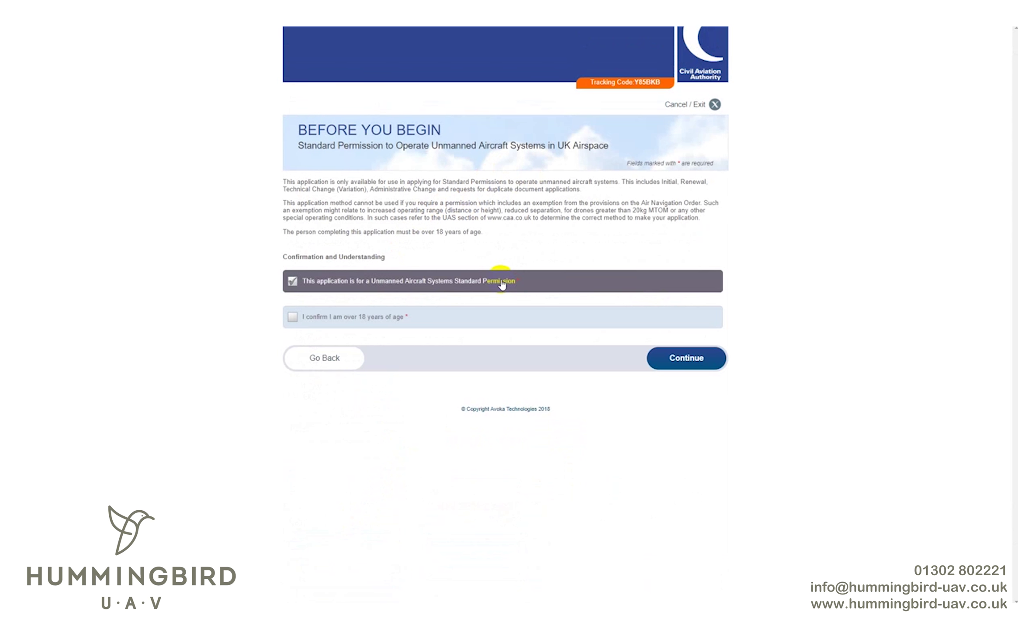
pyautogui.click(482, 318)
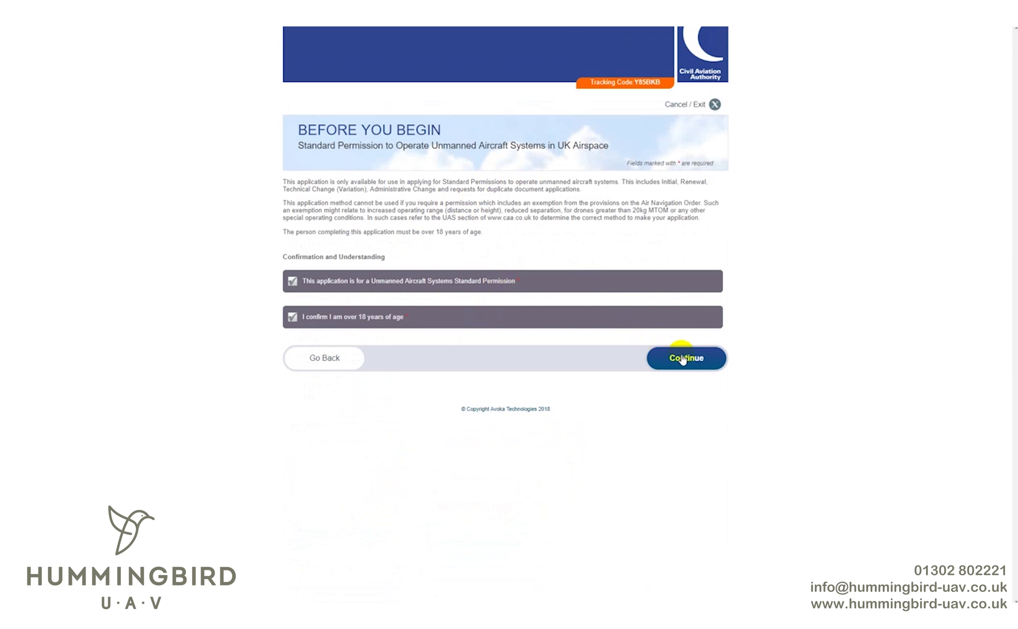
pyautogui.click(683, 359)
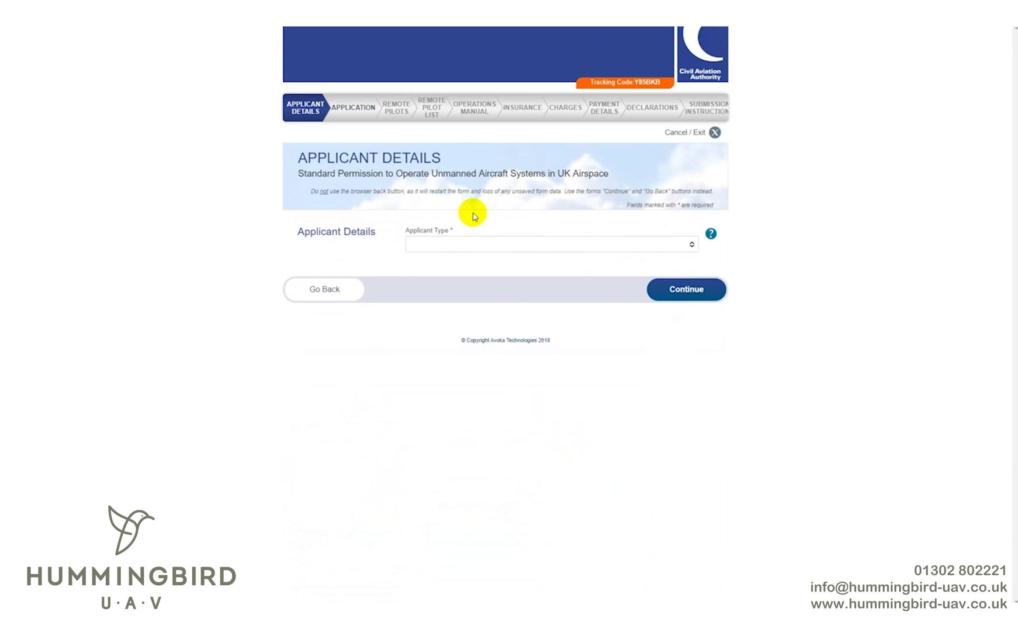
# - Choose Individual as the Applicant Type to reveal the name, address and contact fields
pyautogui.click(507, 243)
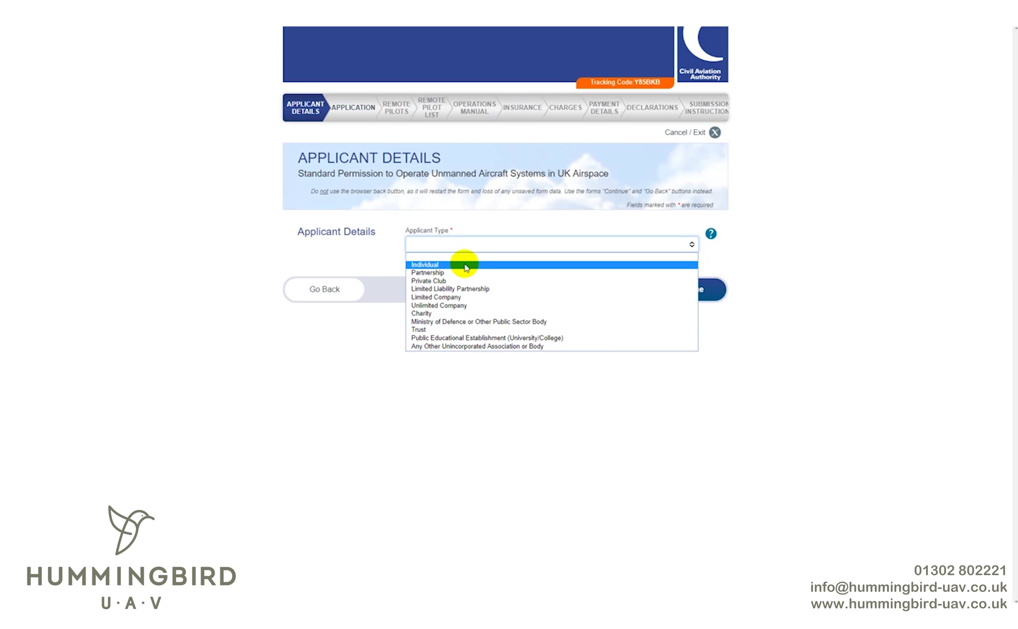
pyautogui.click(466, 268)
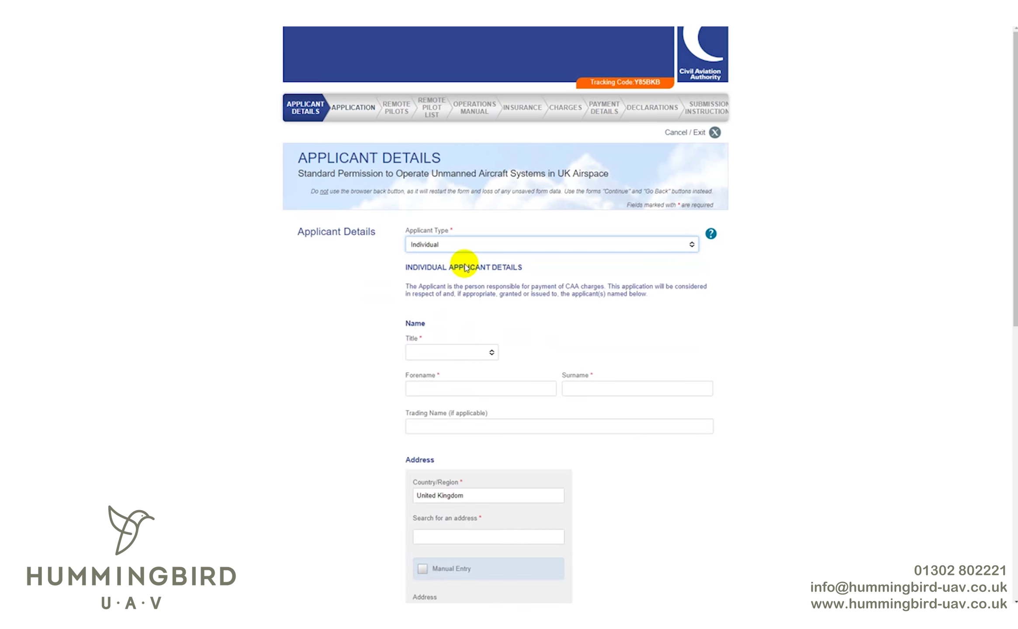
pyautogui.scroll(-3, 496, 268)
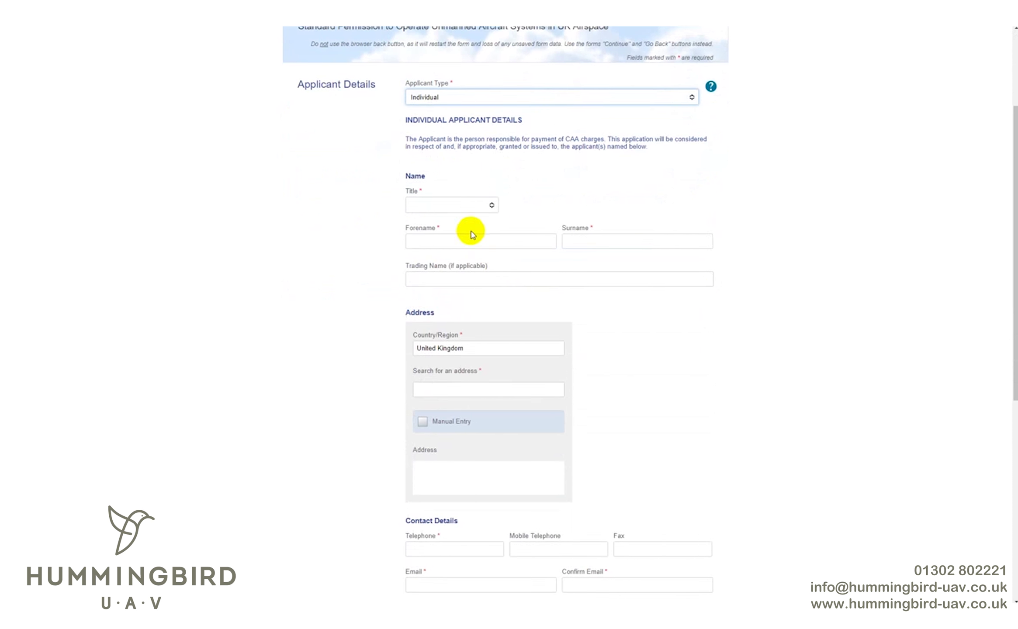
pyautogui.click(463, 205)
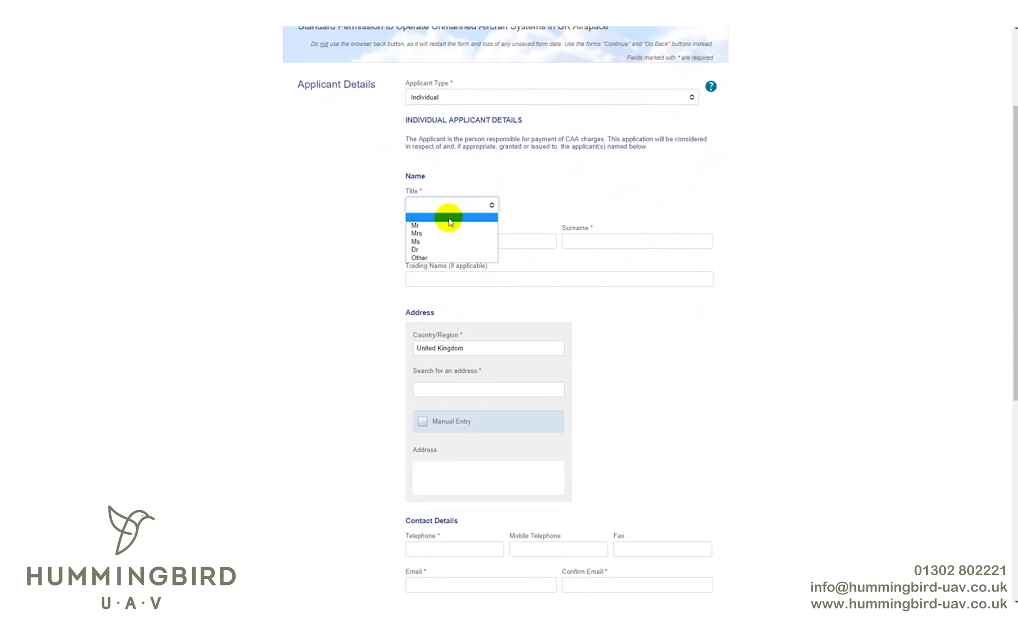
# - Set the title to Mr and enter the applicant's forename, surname and trading name
pyautogui.click(427, 226)
pyautogui.click(467, 241)
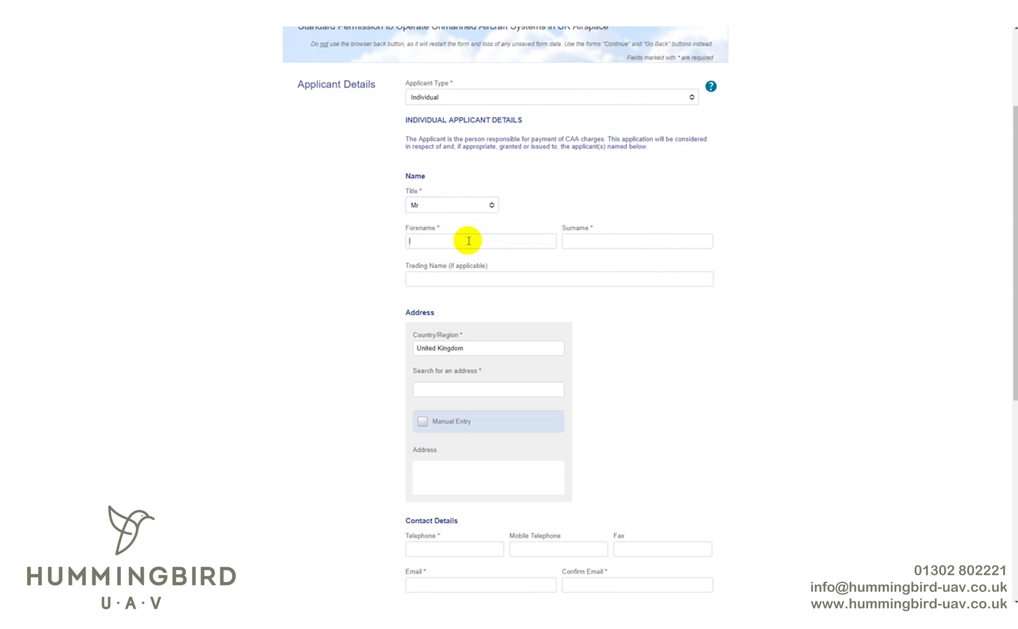
pyautogui.write('Max')
pyautogui.press('Tab')
pyautogui.write('WQ')
pyautogui.press('BackSpace')
pyautogui.write('oof')
pyautogui.write('Woof')
pyautogui.write(' Drones')
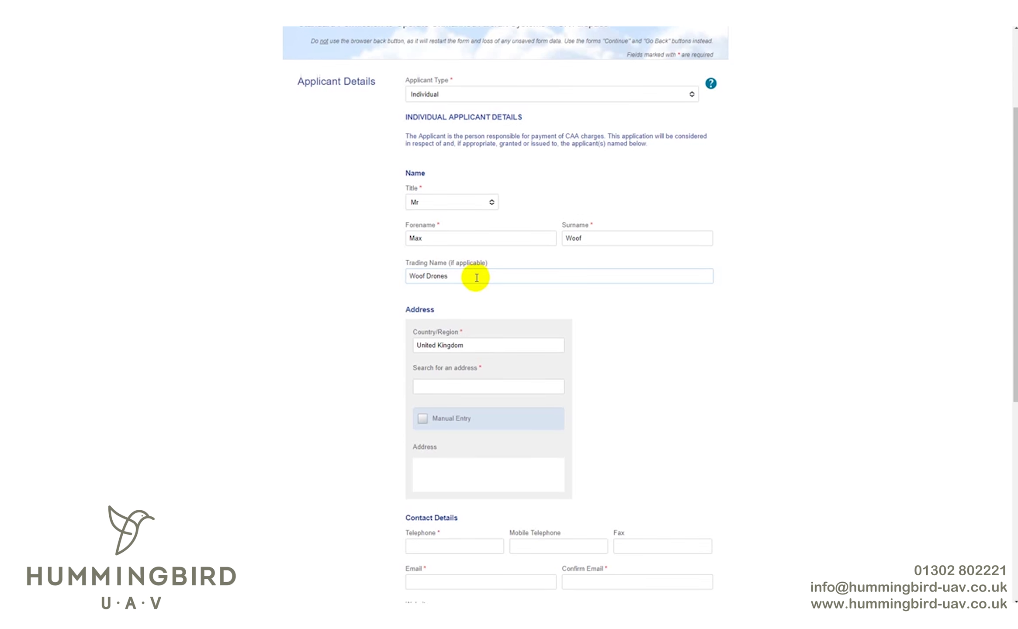
pyautogui.scroll(-3, 476, 278)
# - Search the applicant's postcode, select the matching address, and enter the telephone number
pyautogui.click(456, 289)
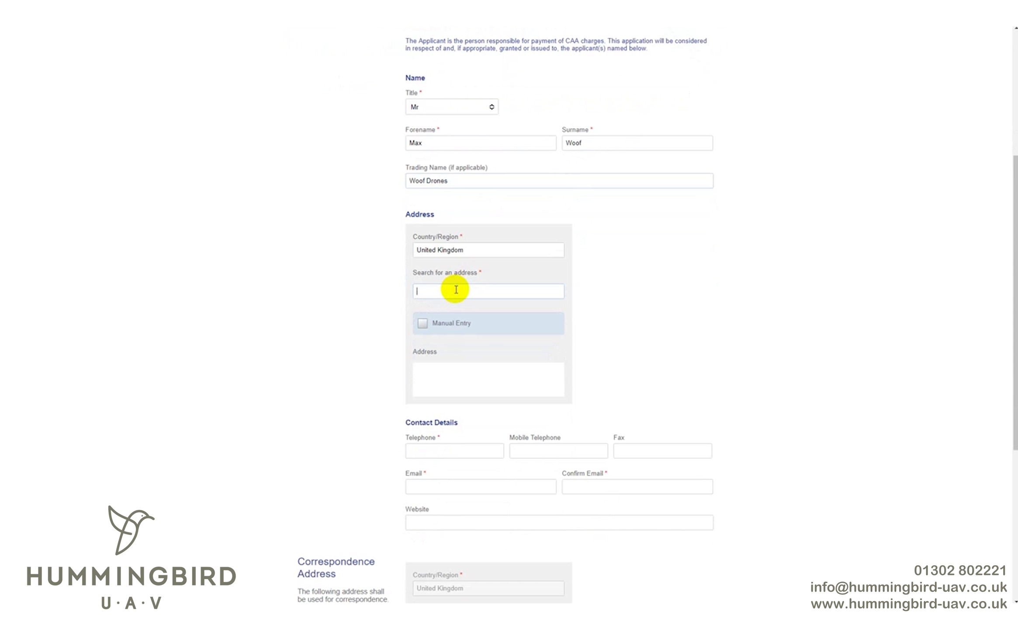
pyautogui.write('dn17 1rq')
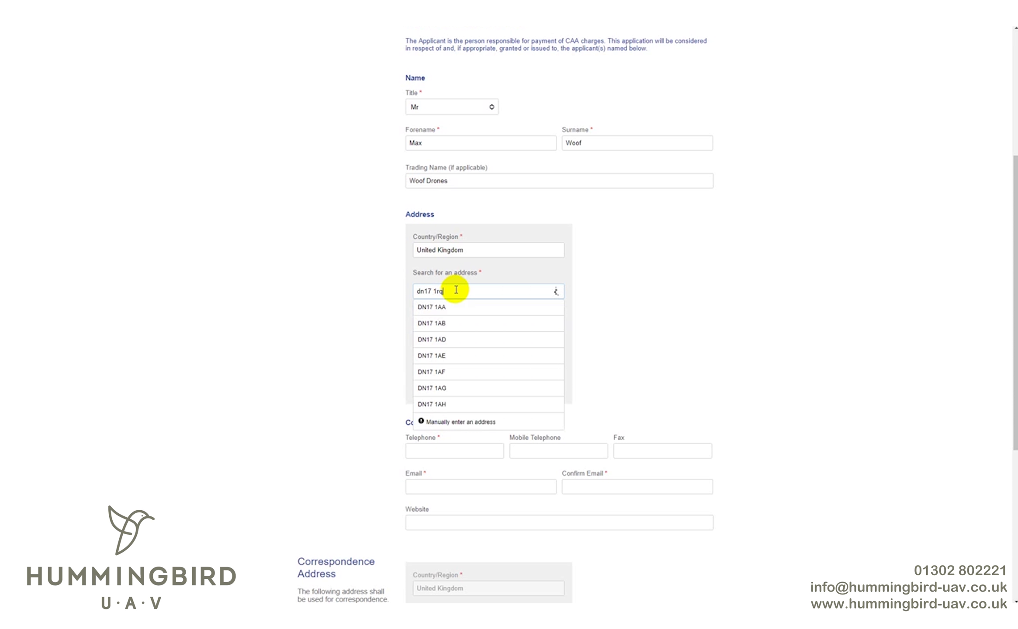
pyautogui.click(442, 305)
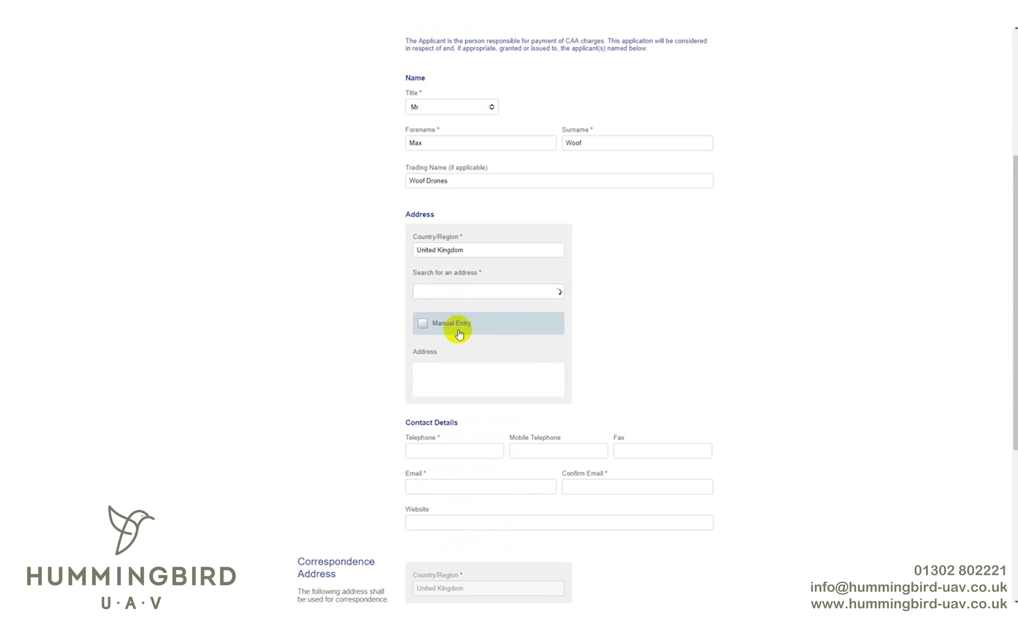
pyautogui.scroll(-2, 459, 341)
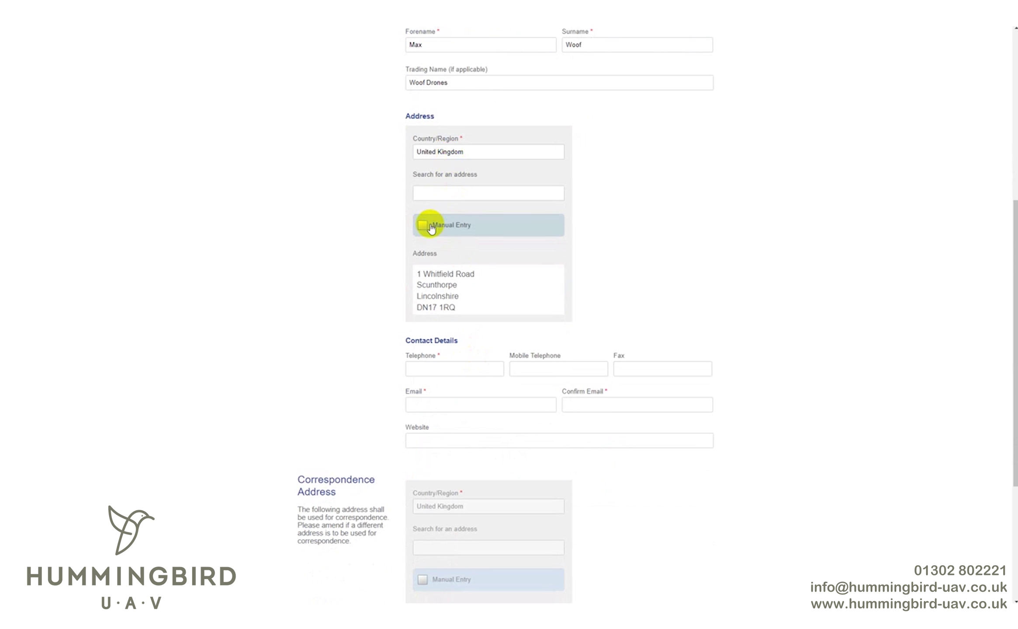
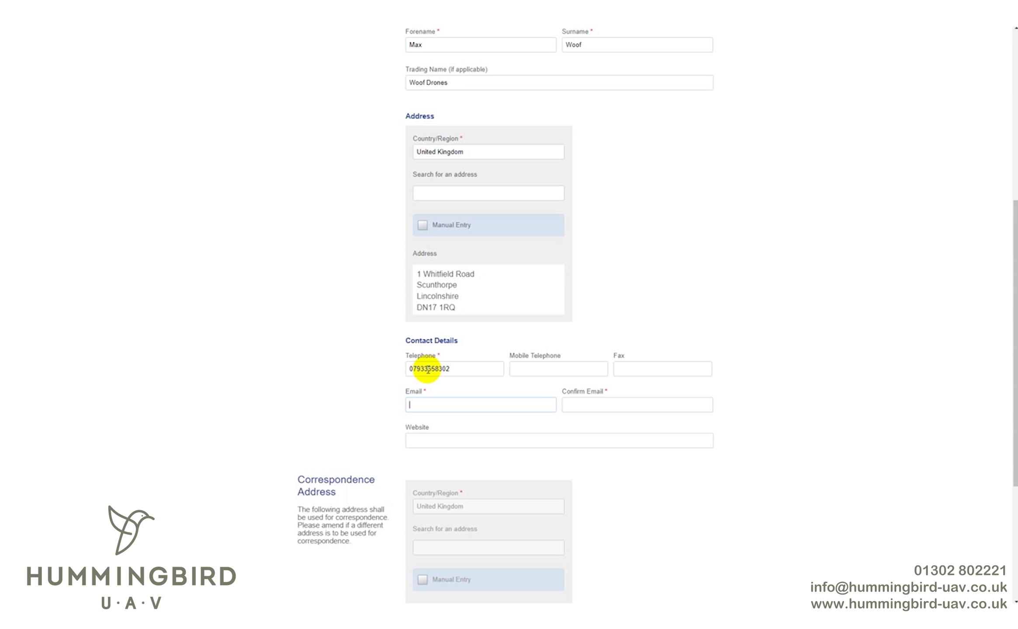
# - Enter the applicant's e-mail address in both the Email and Confirm Email fields
pyautogui.press('Tab')
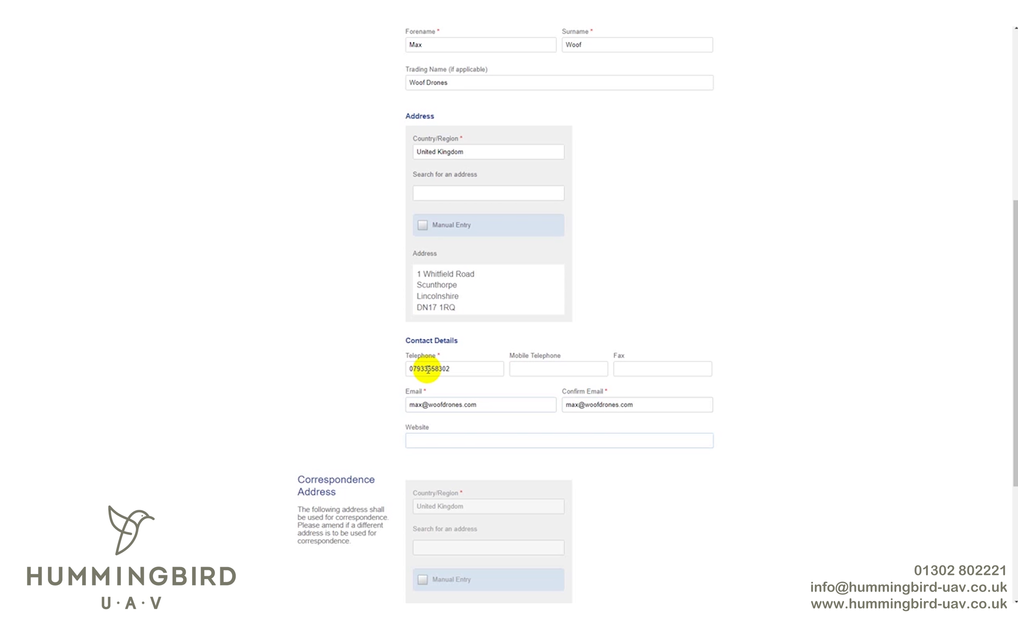
pyautogui.scroll(-5, 302, 308)
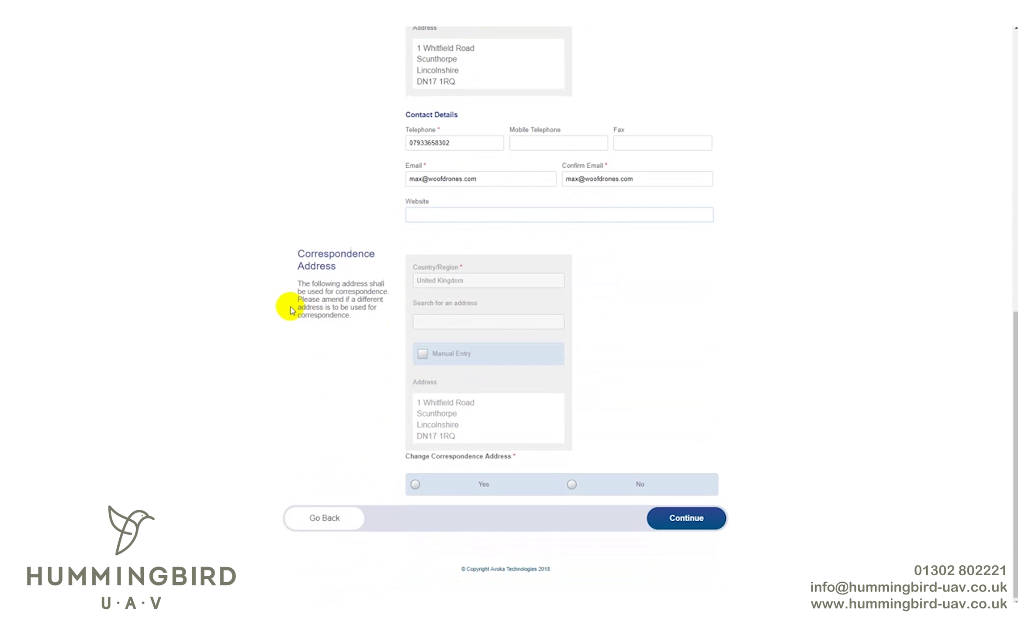
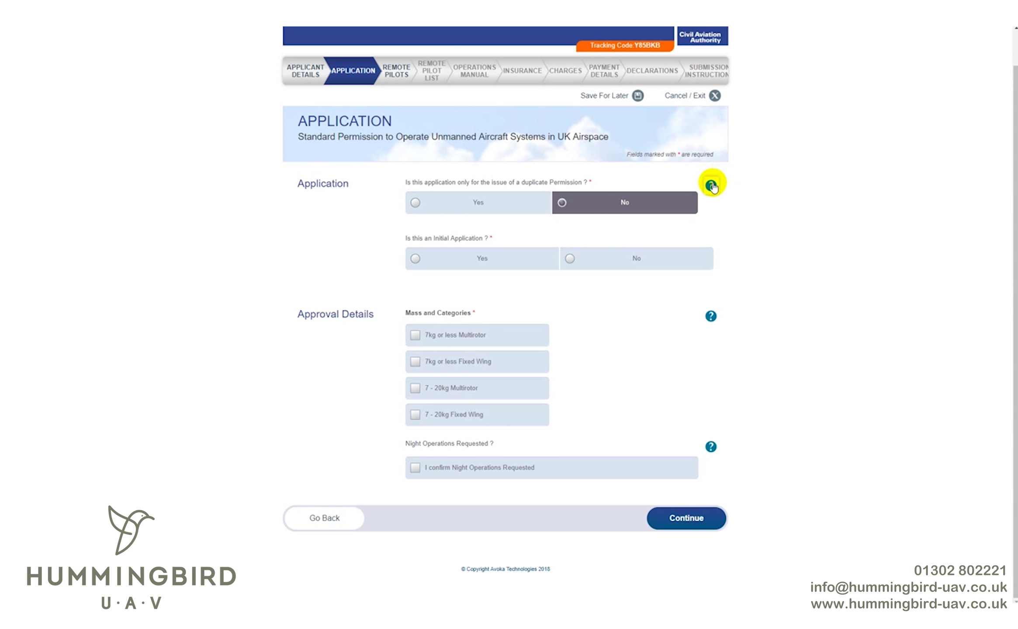
# - Mark this as an initial application for 1 aircraft in the 7kg-or-less Multirotor category
pyautogui.moveTo(712, 186)
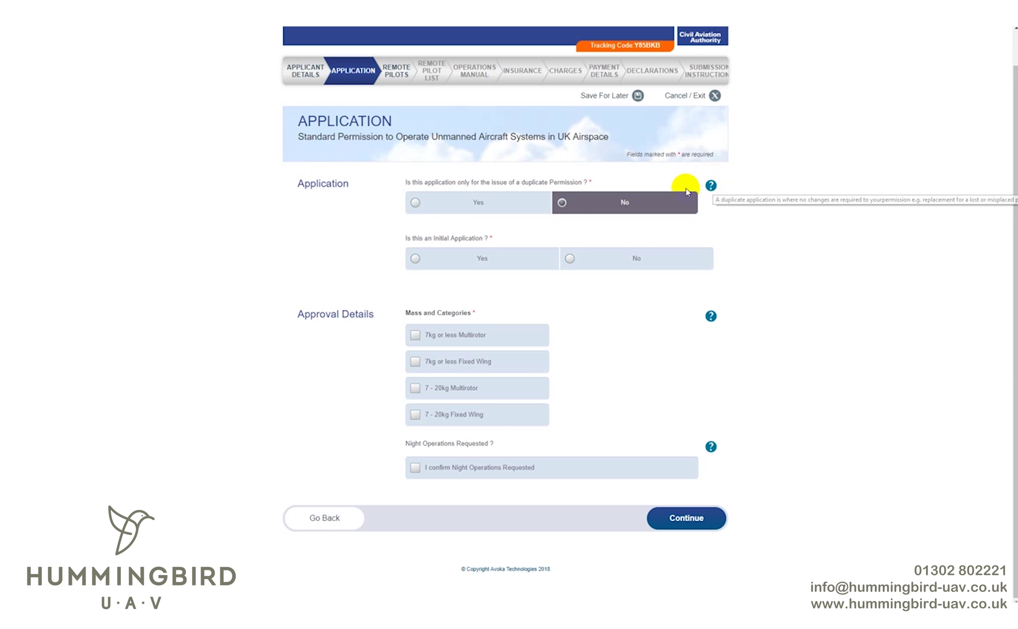
pyautogui.click(513, 267)
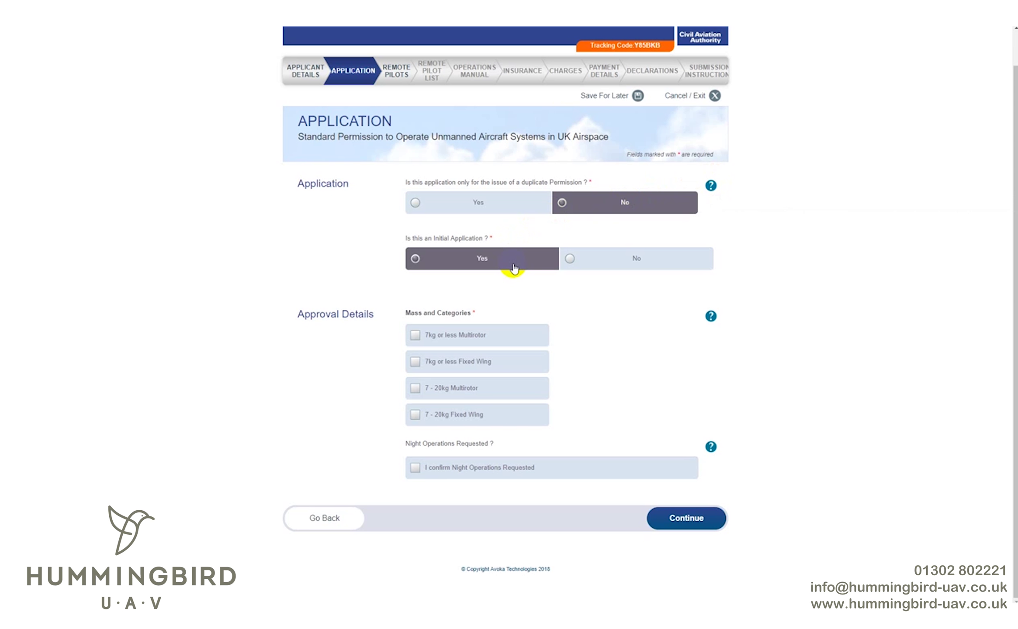
pyautogui.click(488, 346)
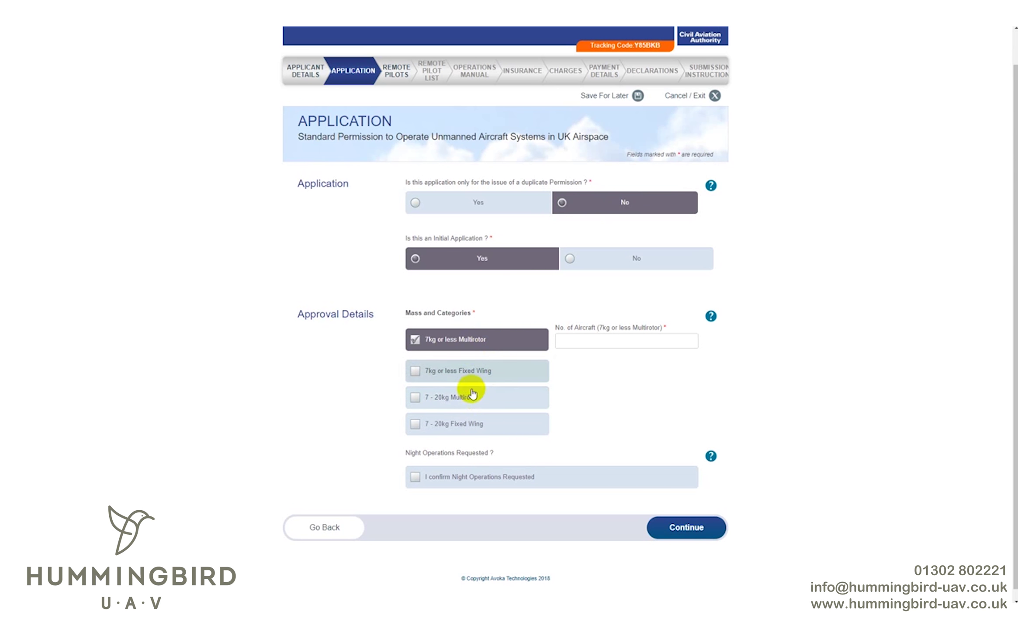
pyautogui.click(606, 339)
pyautogui.write('1')
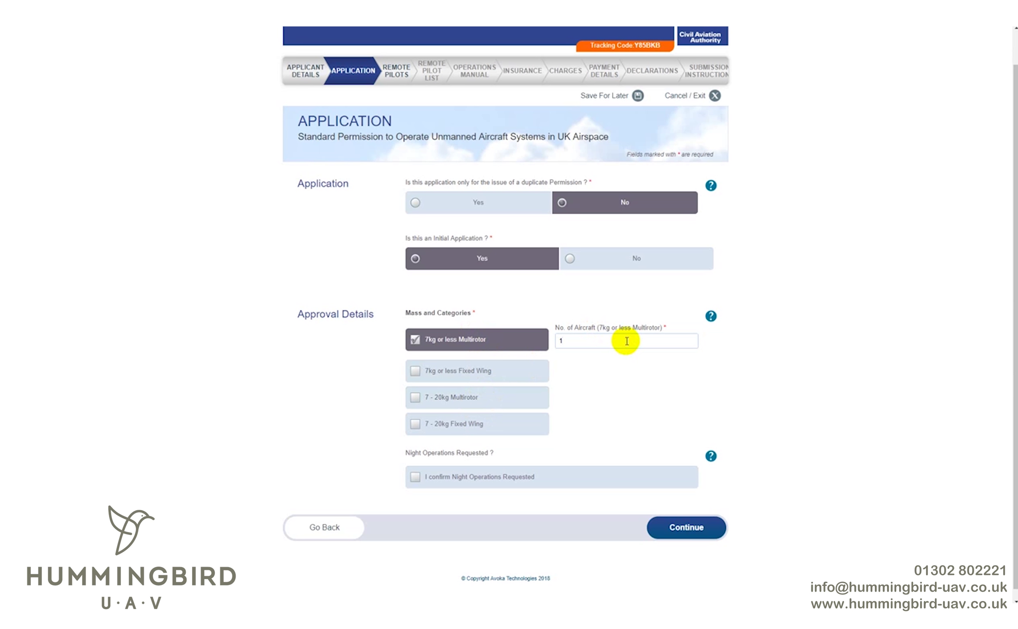
# - Request night operations, confirm the manual covers night procedures, and continue
pyautogui.scroll(-1, 657, 357)
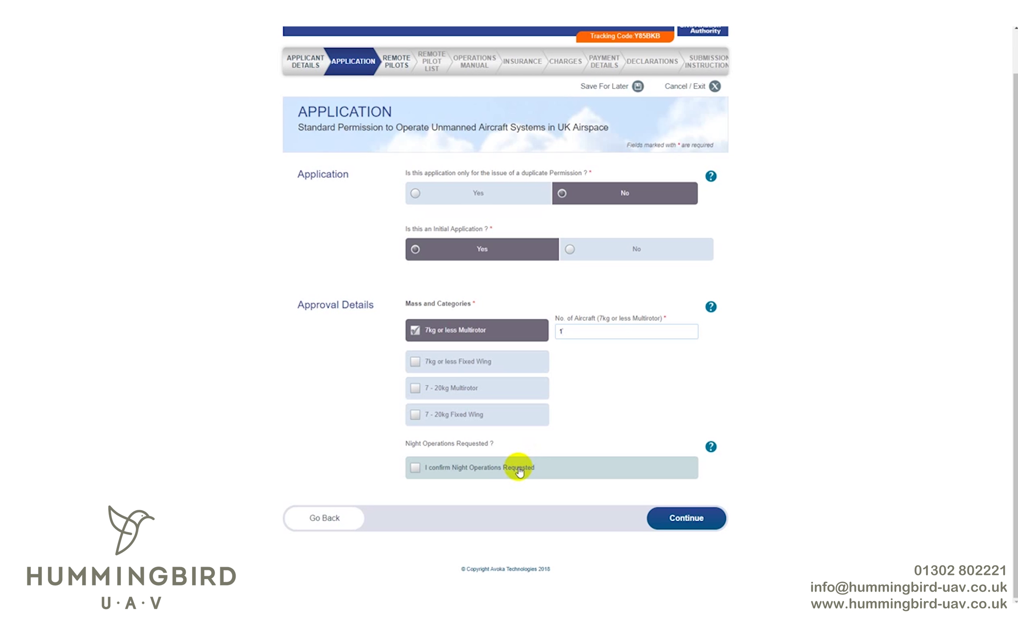
pyautogui.click(520, 471)
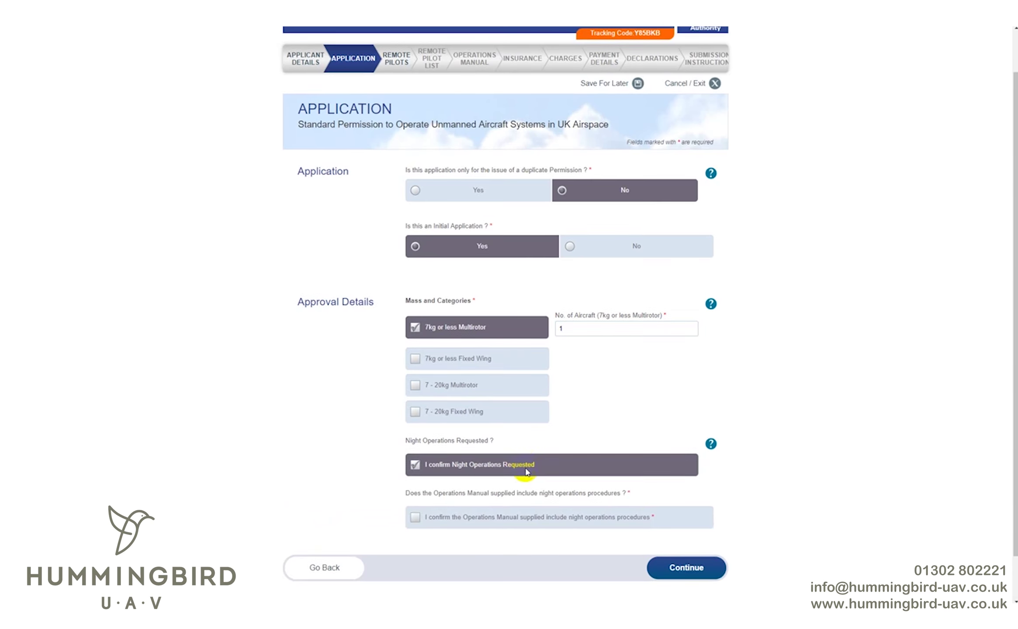
pyautogui.scroll(-1, 524, 470)
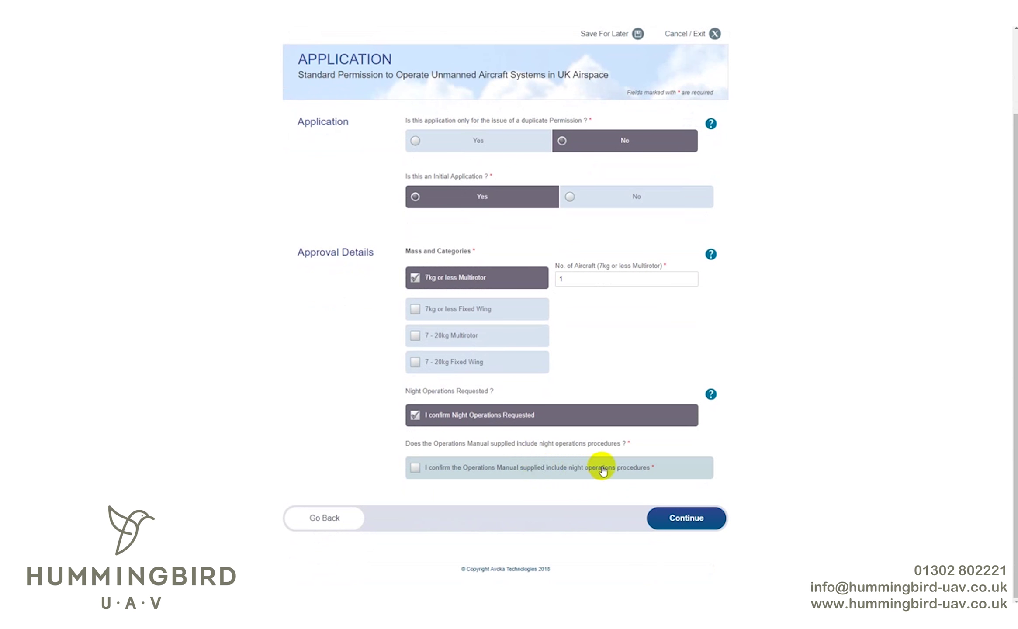
pyautogui.click(646, 469)
pyautogui.click(699, 522)
# - Confirm all pilots are listed in the manual and competent, declare 1 remote pilot, and continue
pyautogui.scroll(-1, 597, 350)
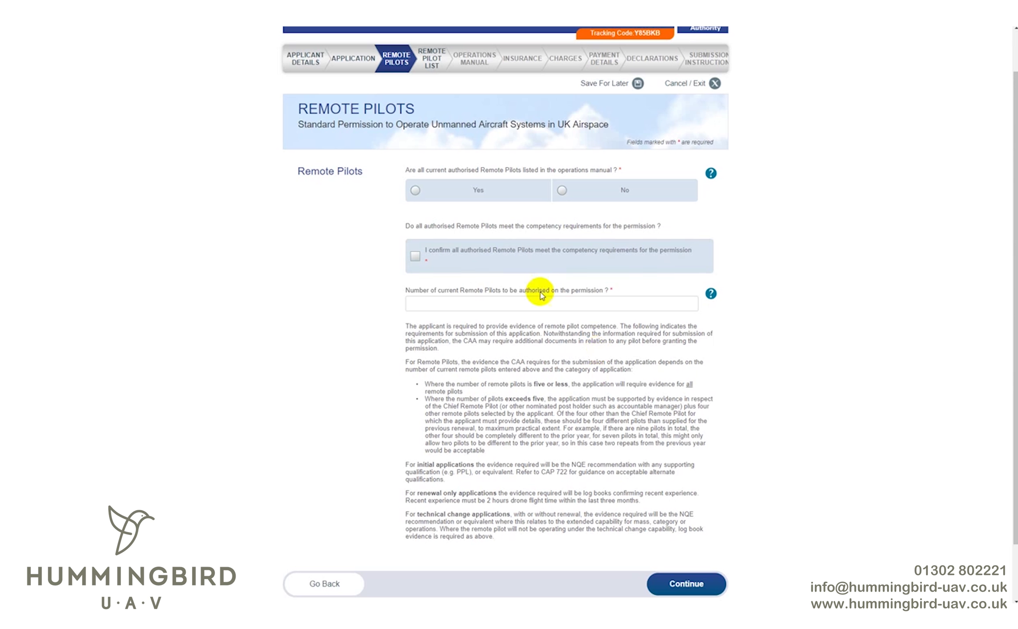
pyautogui.click(506, 191)
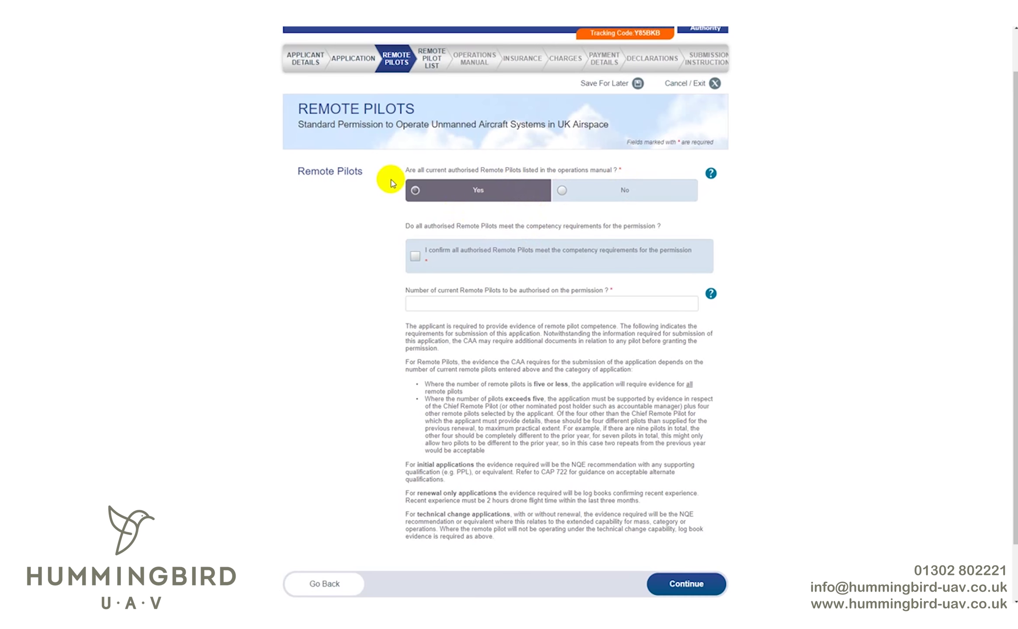
pyautogui.scroll(-1, 390, 183)
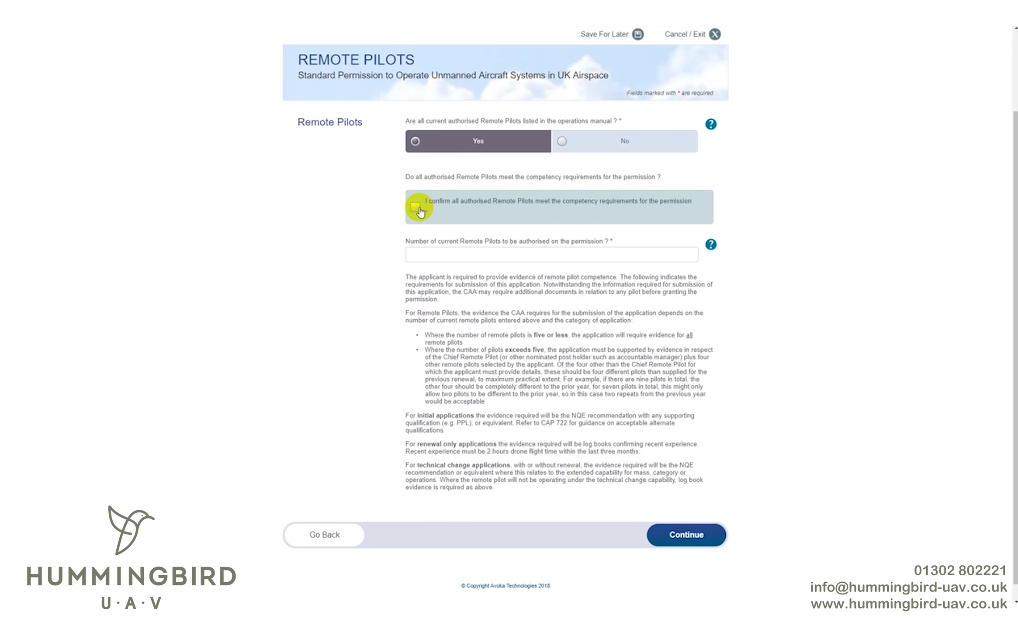
pyautogui.click(419, 209)
pyautogui.click(496, 261)
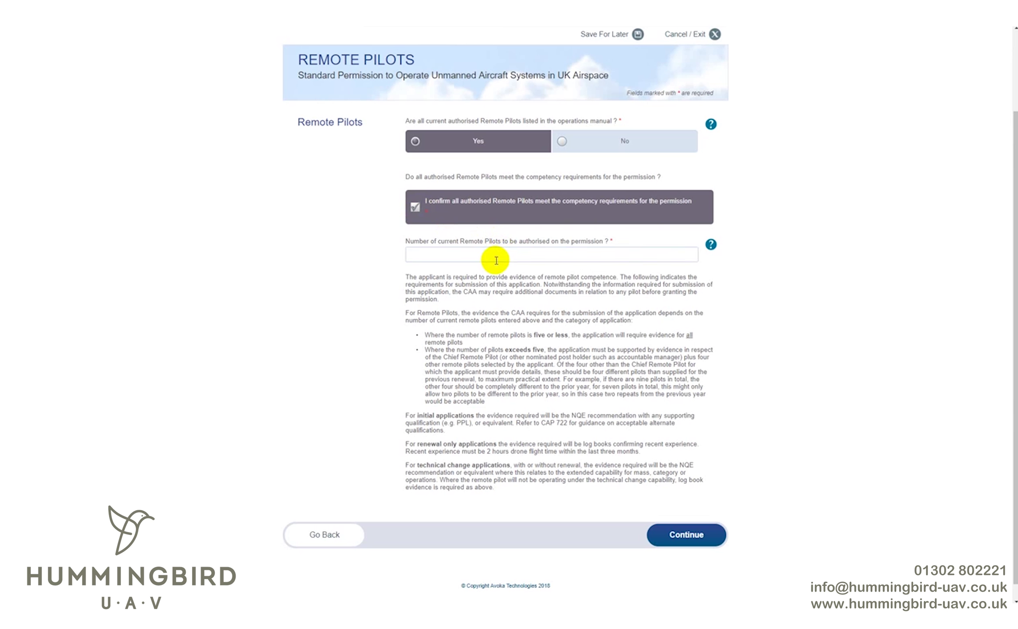
pyautogui.write('1')
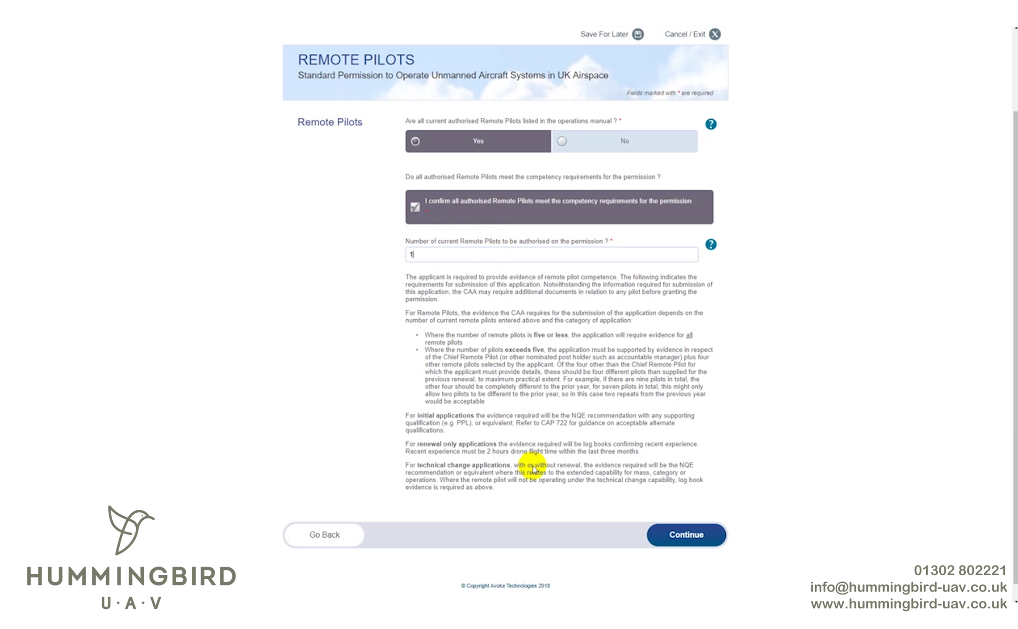
pyautogui.click(698, 536)
# - Enter the pilot's name as chief remote pilot, with 30 hours hobbyist experience on 7 kg drones
pyautogui.scroll(-1, 638, 350)
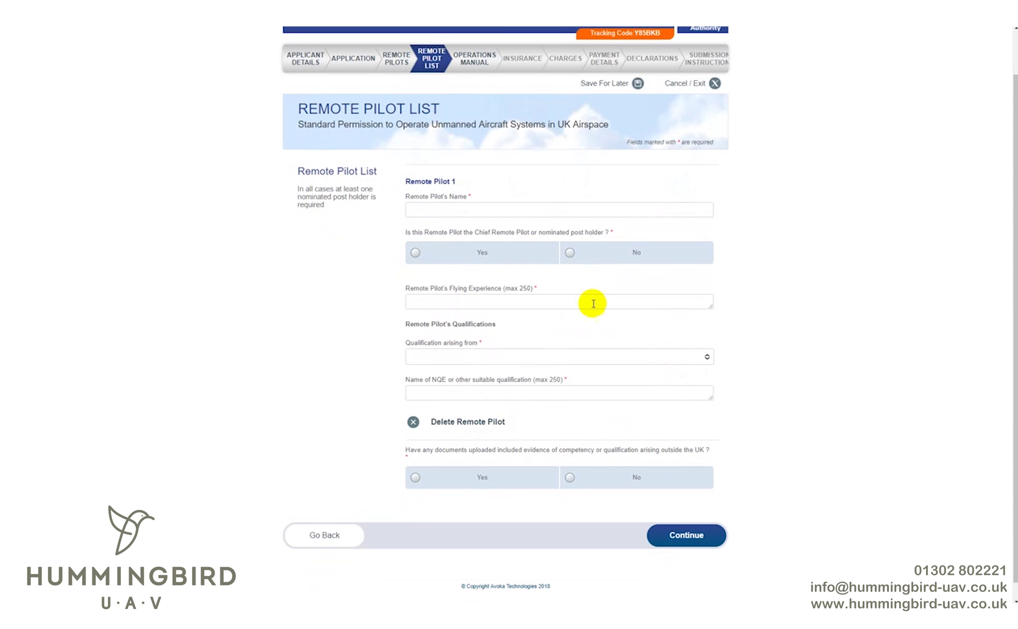
pyautogui.click(481, 210)
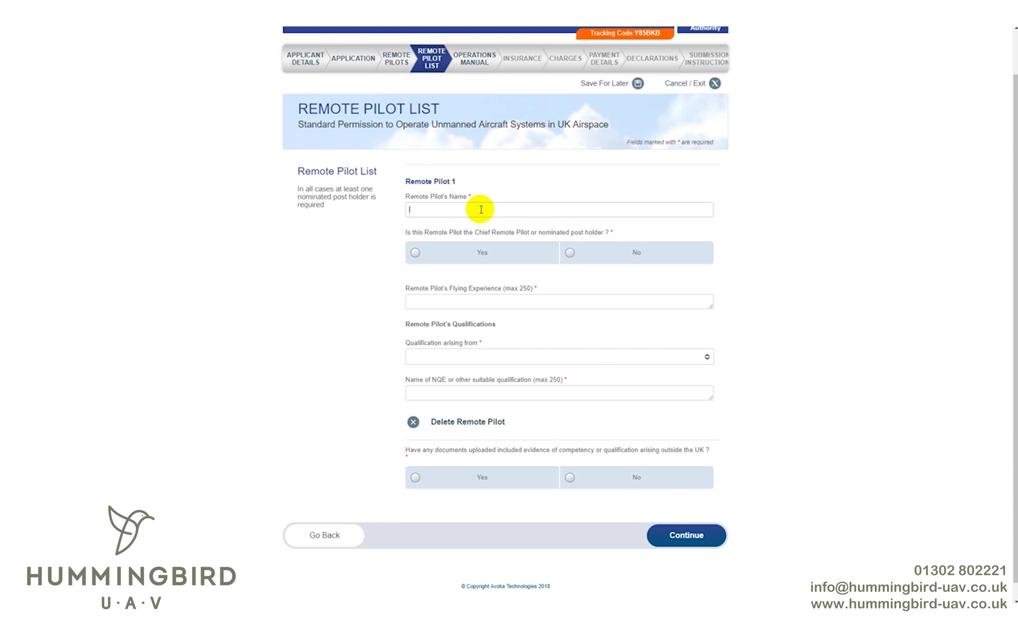
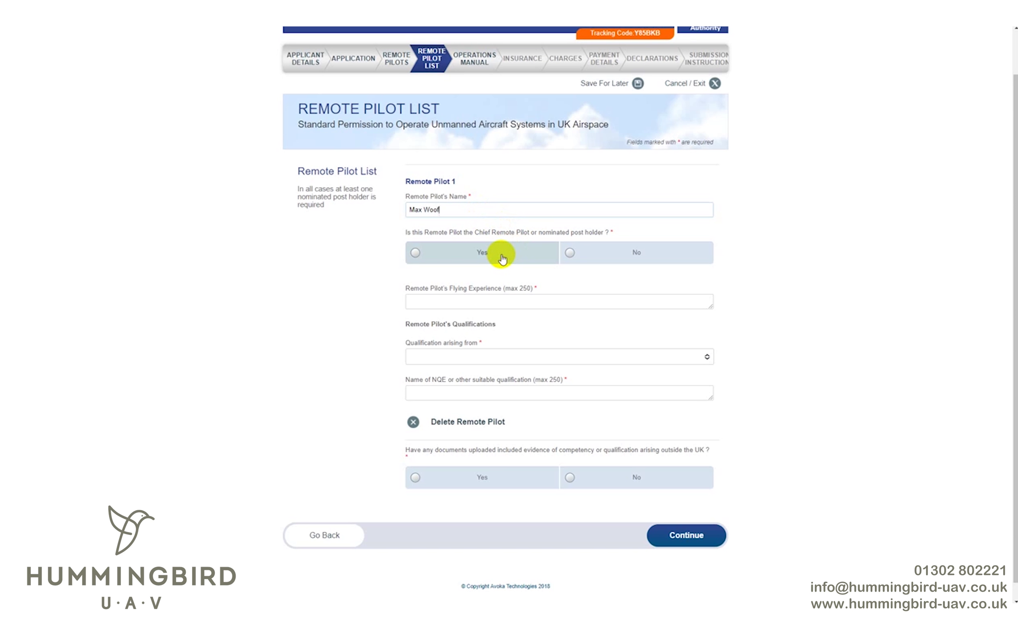
pyautogui.click(502, 259)
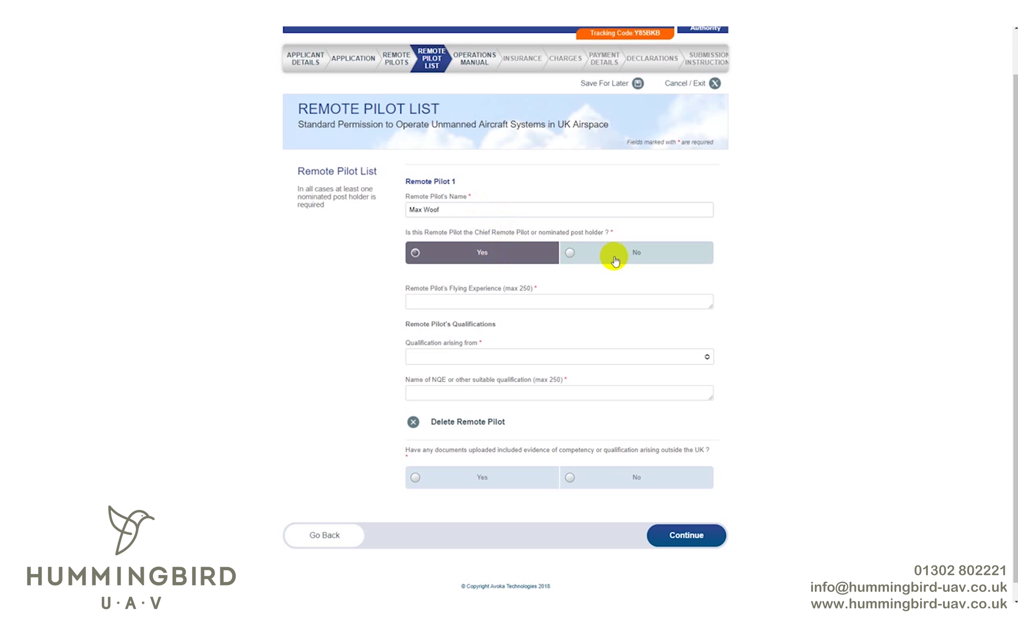
pyautogui.click(475, 309)
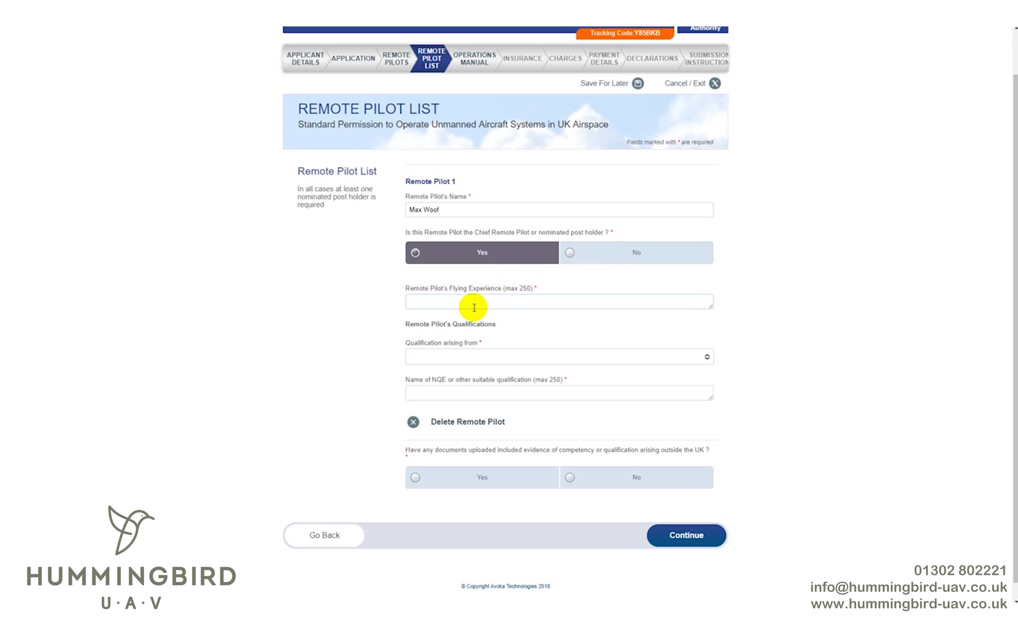
pyautogui.write('I havce')
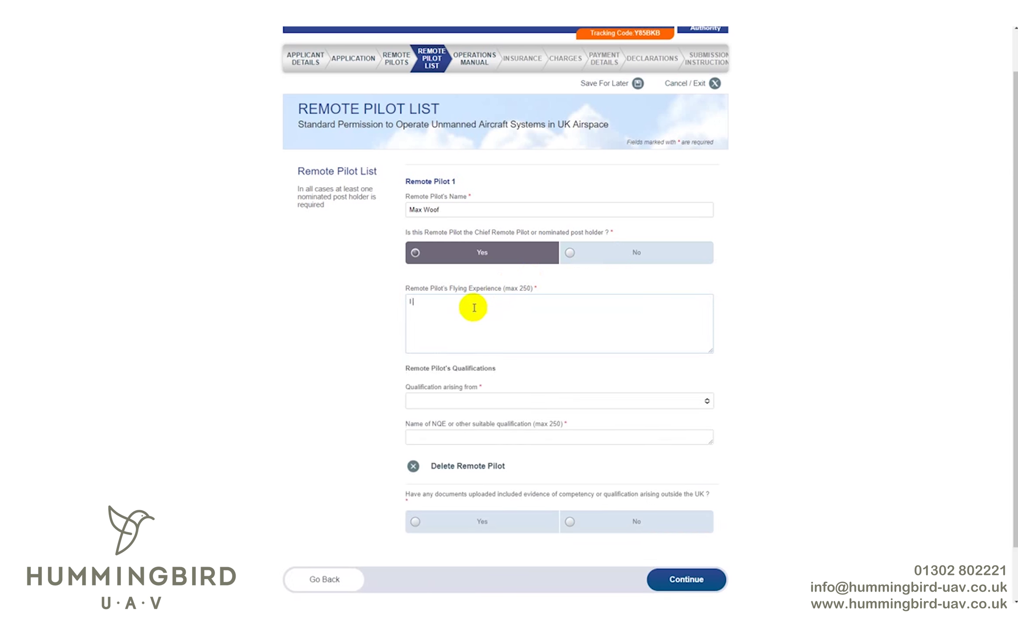
pyautogui.press('BackSpace')
pyautogui.write('e 30 hours hobbist')
pyautogui.press('BackSpace')
pyautogui.write('yist flying time and this')
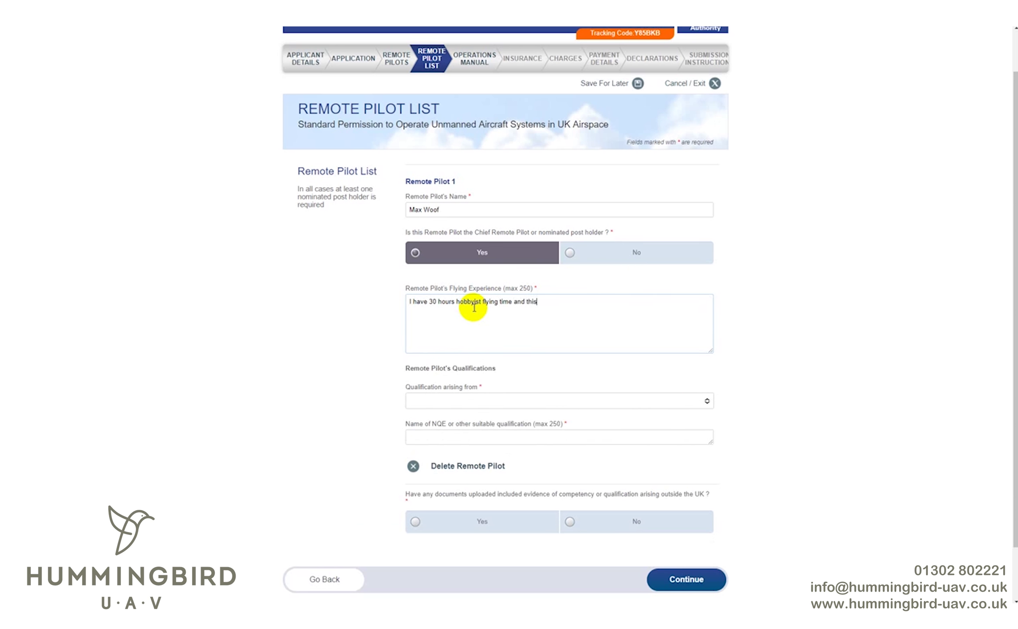
pyautogui.write(' has all been on various su')
pyautogui.write('b 7 kg drones')
# - Set NQE Full-category Course 'Hummingbird-UAV' as the qualification and upload the NQE Recommendation Certificate
pyautogui.scroll(-2, 474, 307)
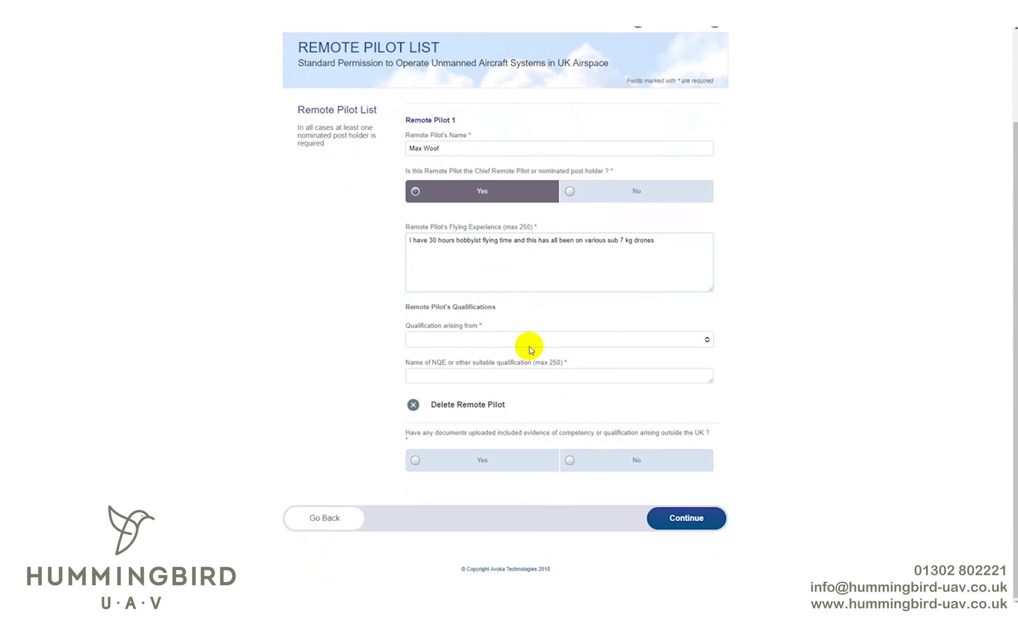
pyautogui.click(528, 343)
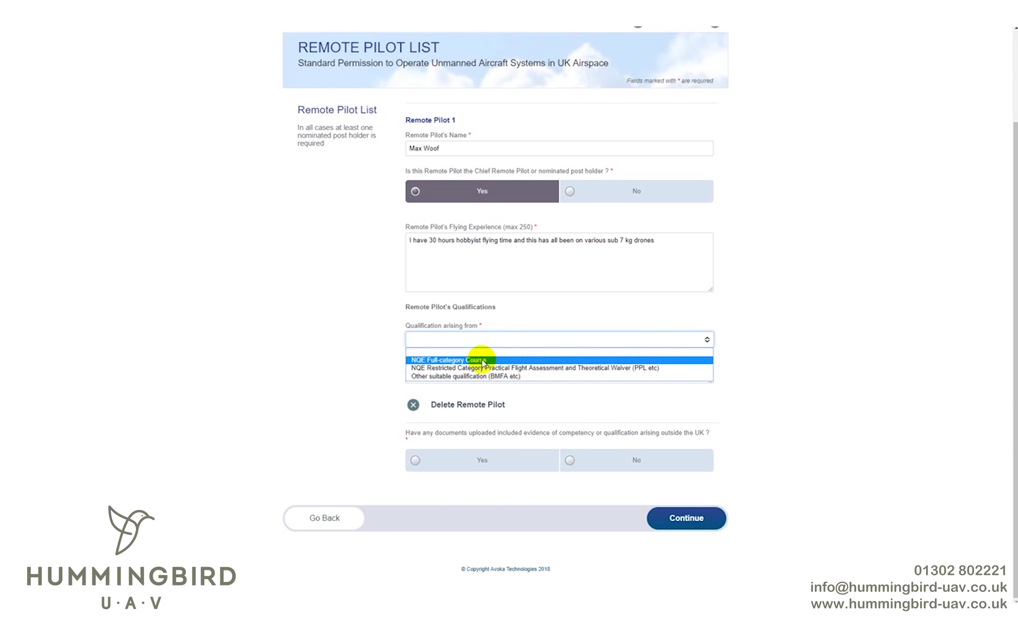
pyautogui.click(483, 360)
pyautogui.click(499, 374)
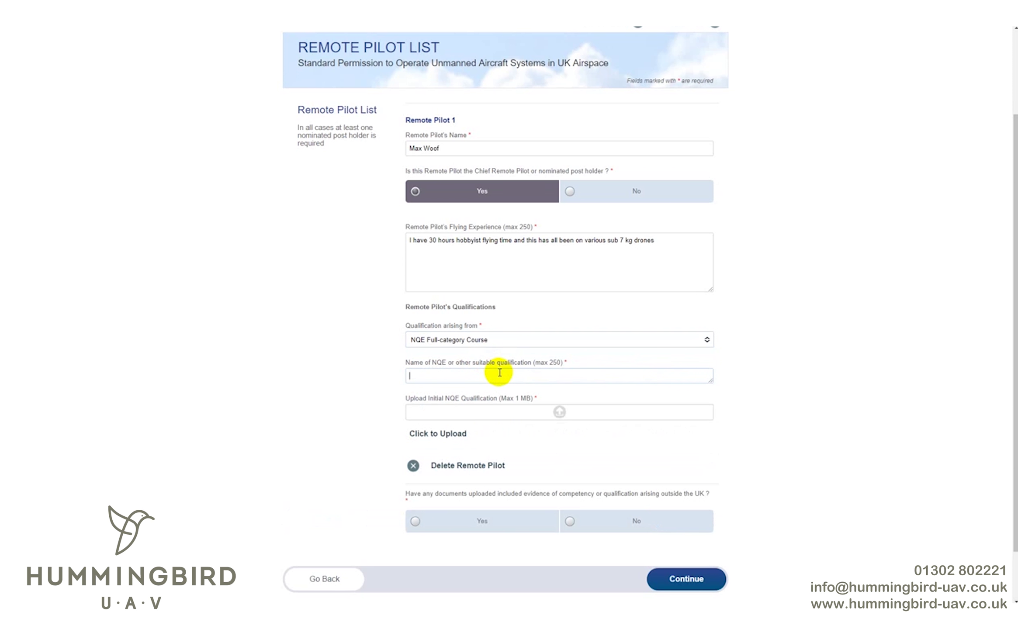
pyautogui.write('Hummib')
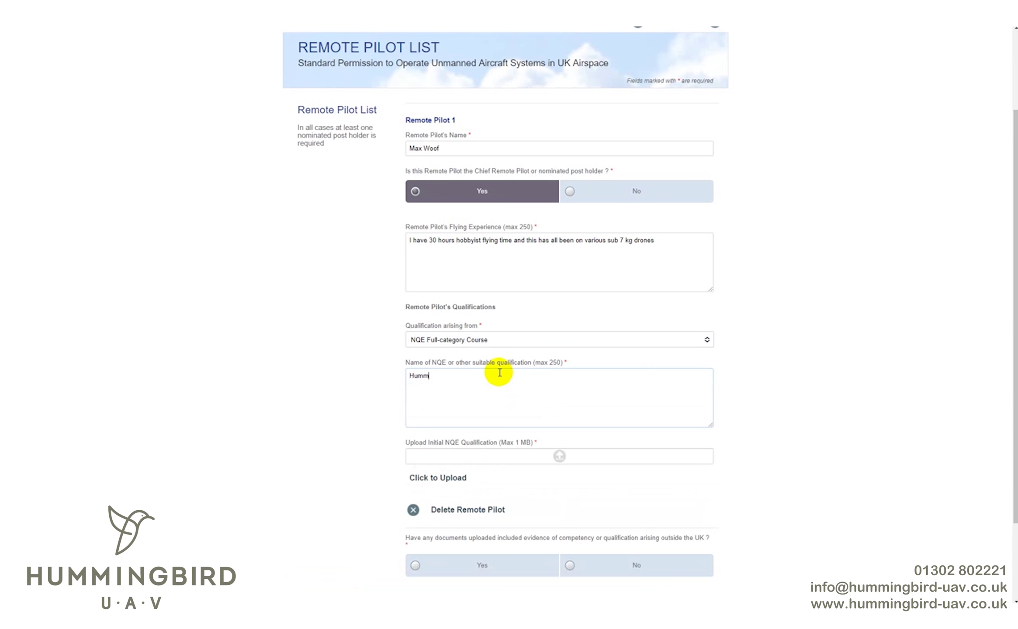
pyautogui.press('BackSpace')
pyautogui.write('ngbird -')
pyautogui.press('BackSpace')
pyautogui.press('BackSpace')
pyautogui.write('-UAV')
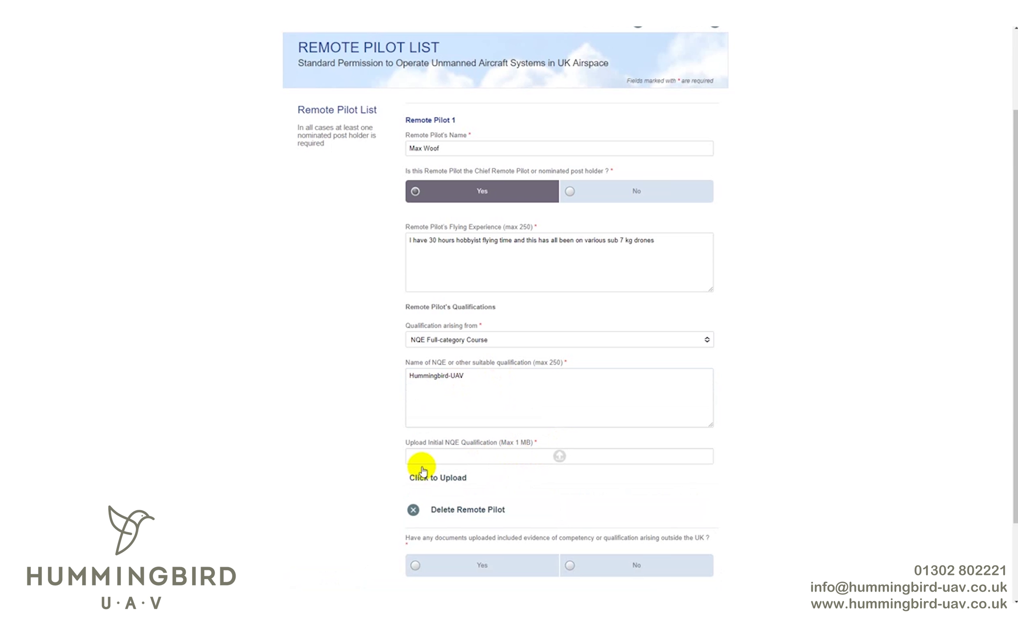
pyautogui.click(448, 481)
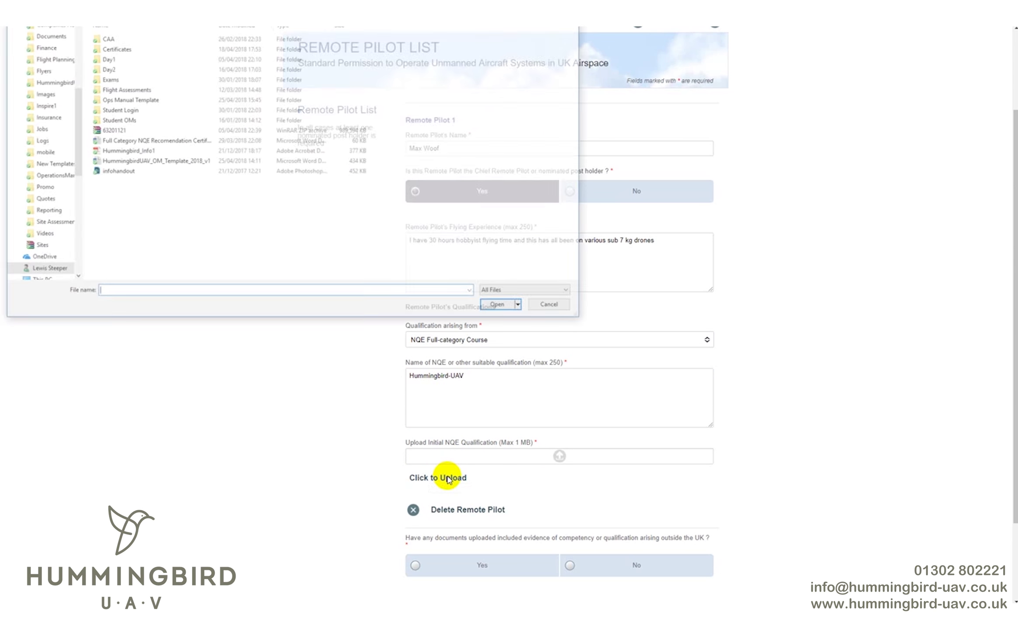
pyautogui.doubleClick(188, 144)
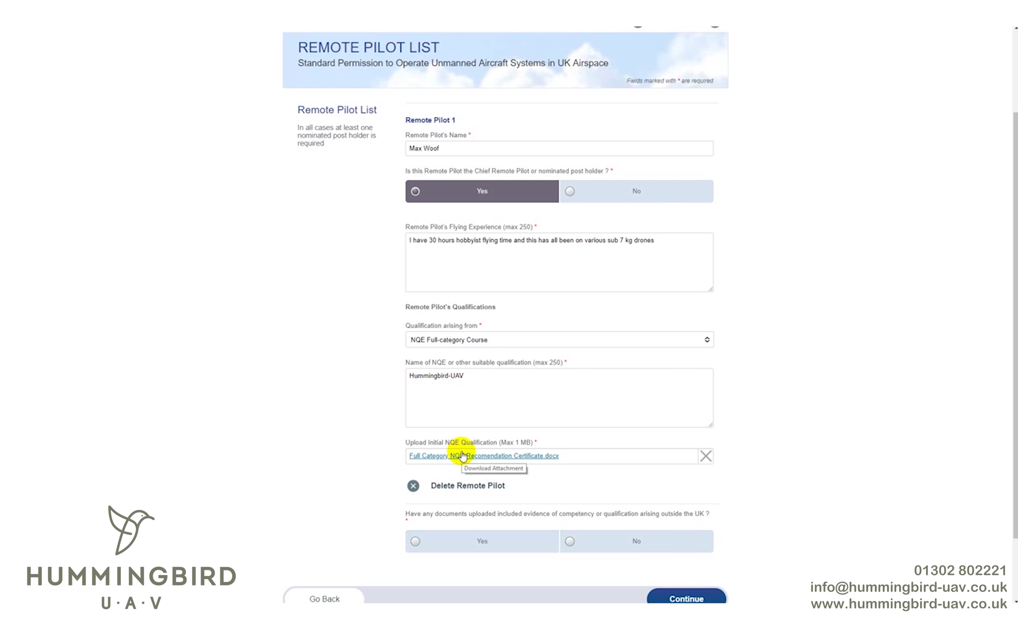
# - Answer No to evidence from outside the UK and submit the remote pilot list
pyautogui.scroll(-2, 420, 450)
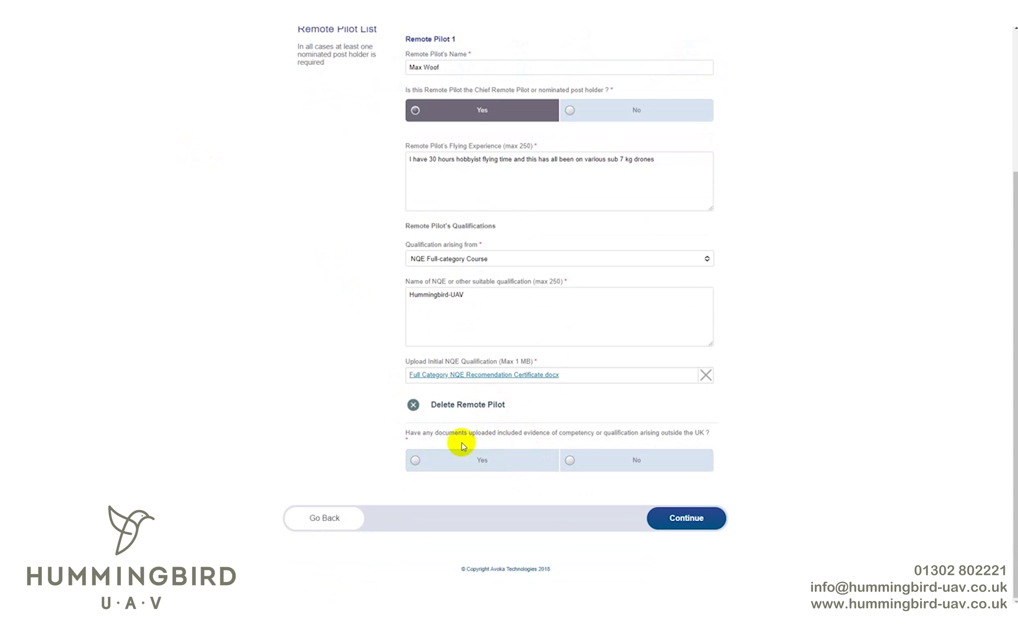
pyautogui.click(654, 468)
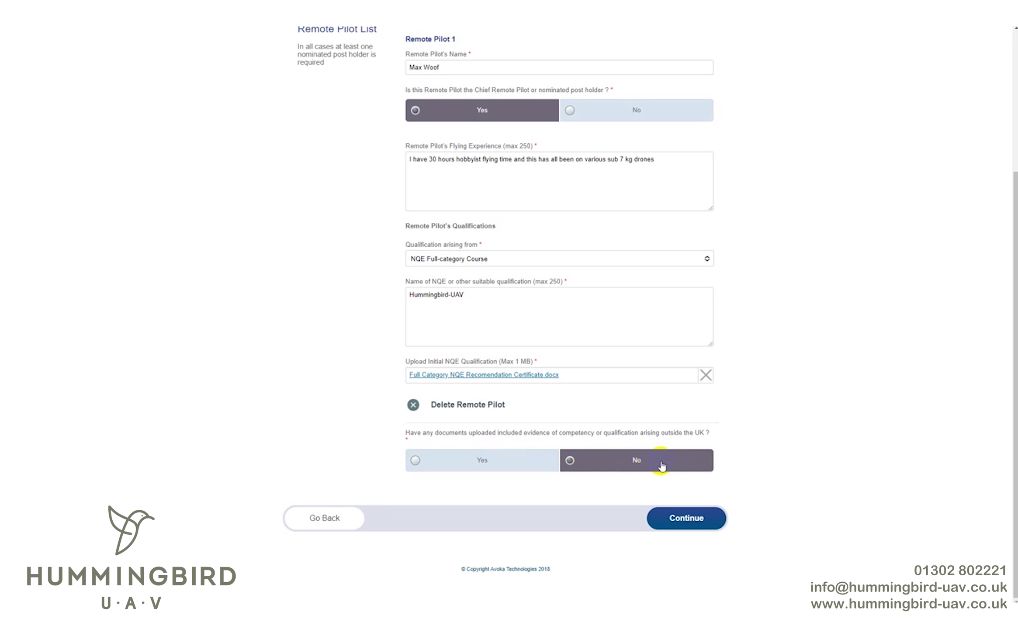
pyautogui.click(708, 521)
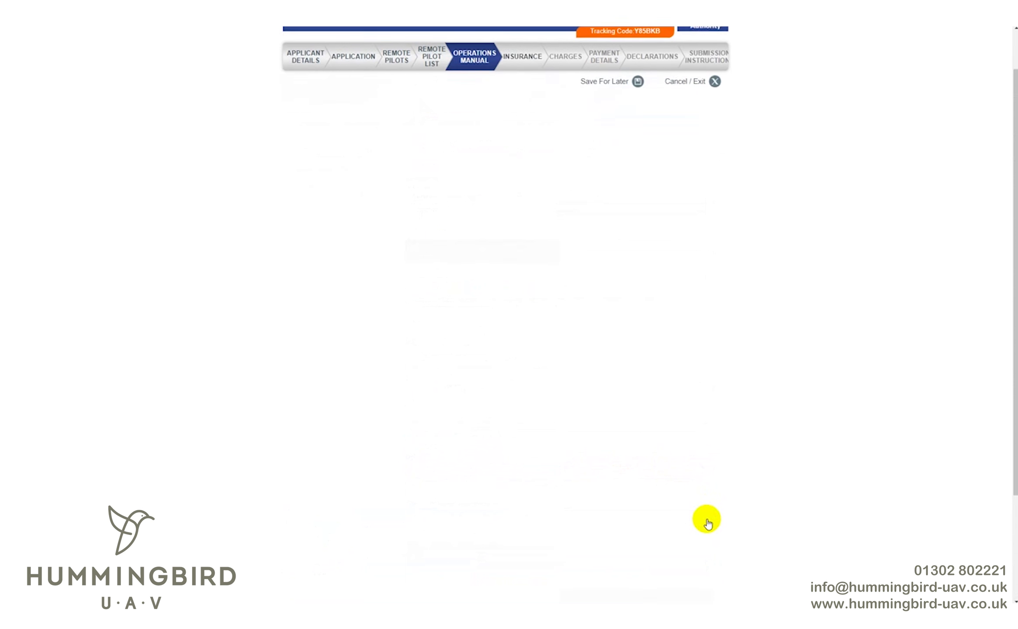
# - Enter operations manual version 1.0 and supply date 25/04/2018
pyautogui.scroll(-1, 677, 271)
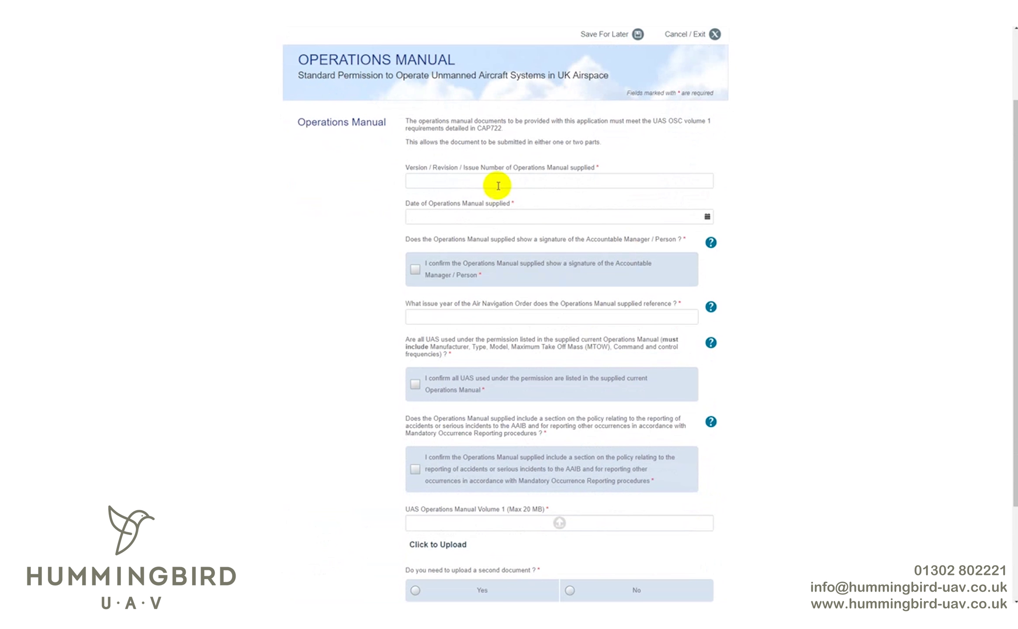
pyautogui.click(464, 180)
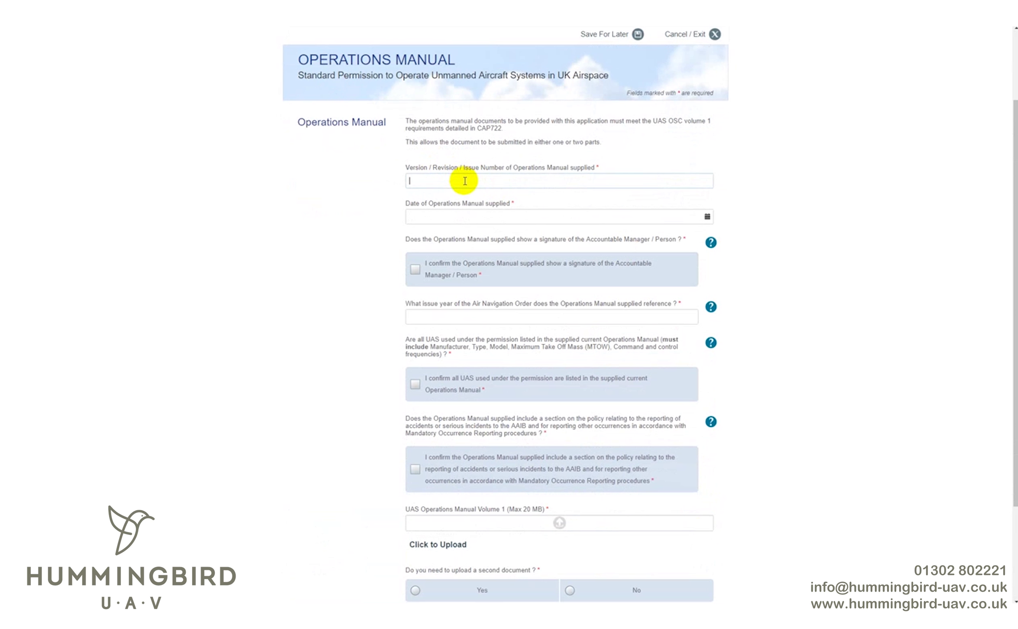
pyautogui.write('1.0')
pyautogui.write('25/04/1')
pyautogui.write('2018')
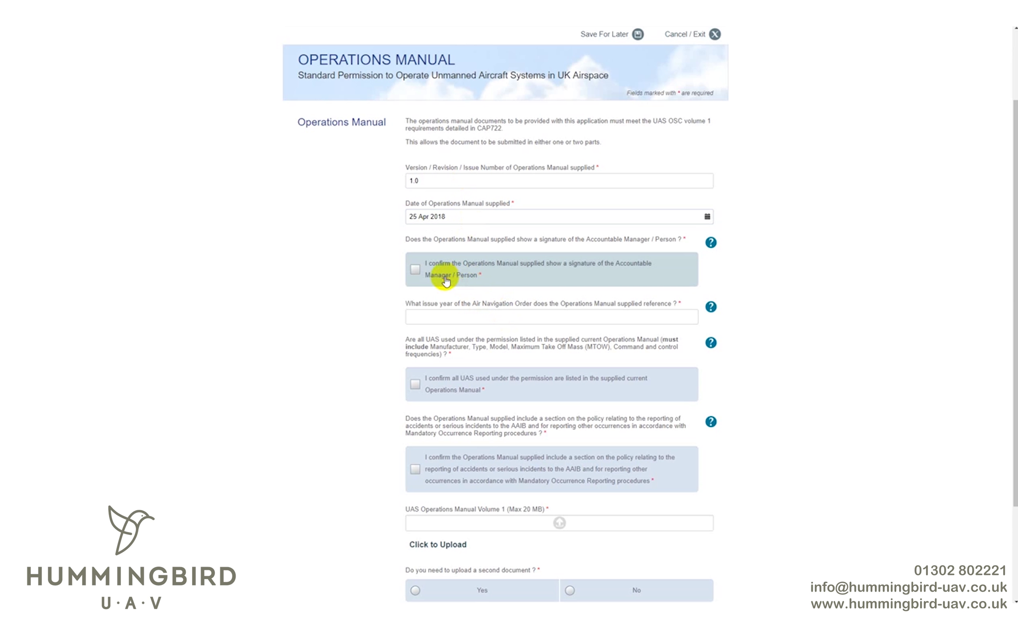
# - Confirm the Accountable Manager signature and full UAS listing, and give 2016 as the ANO year
pyautogui.click(446, 282)
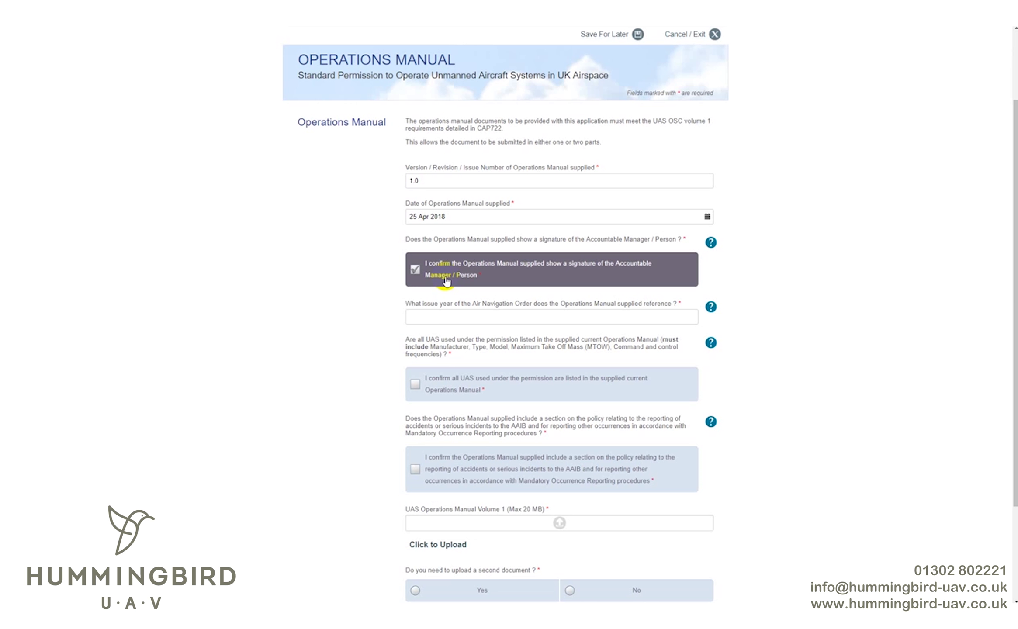
pyautogui.click(488, 321)
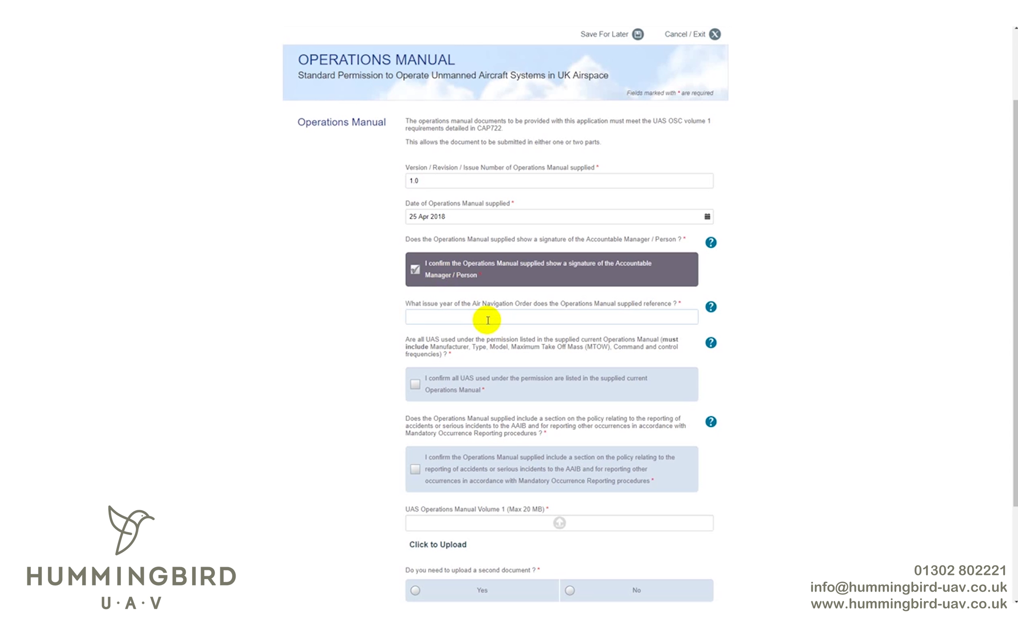
pyautogui.write('2016')
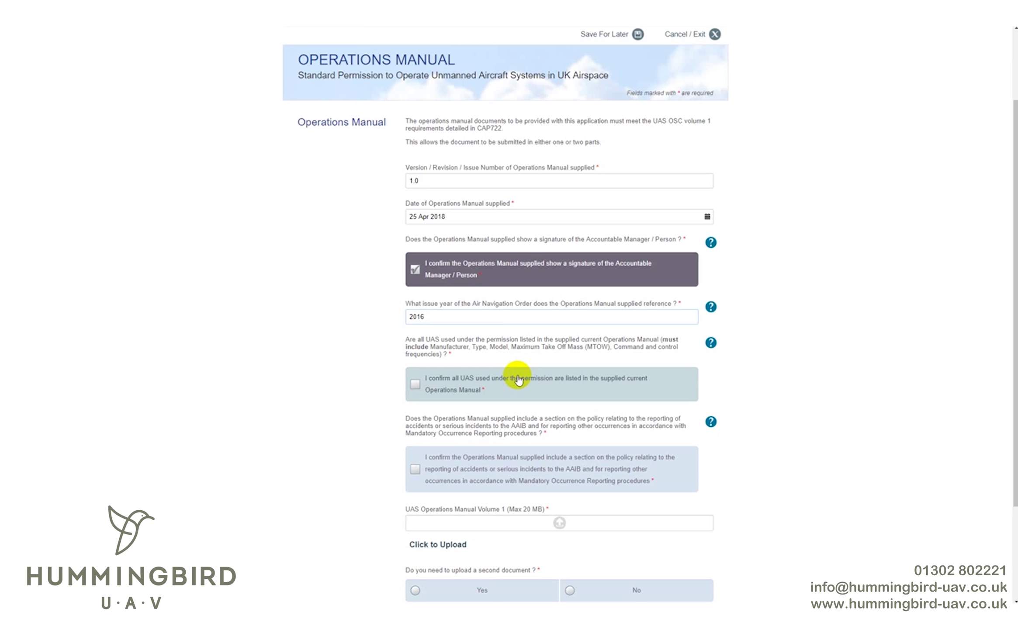
pyautogui.click(518, 380)
pyautogui.scroll(-2, 519, 381)
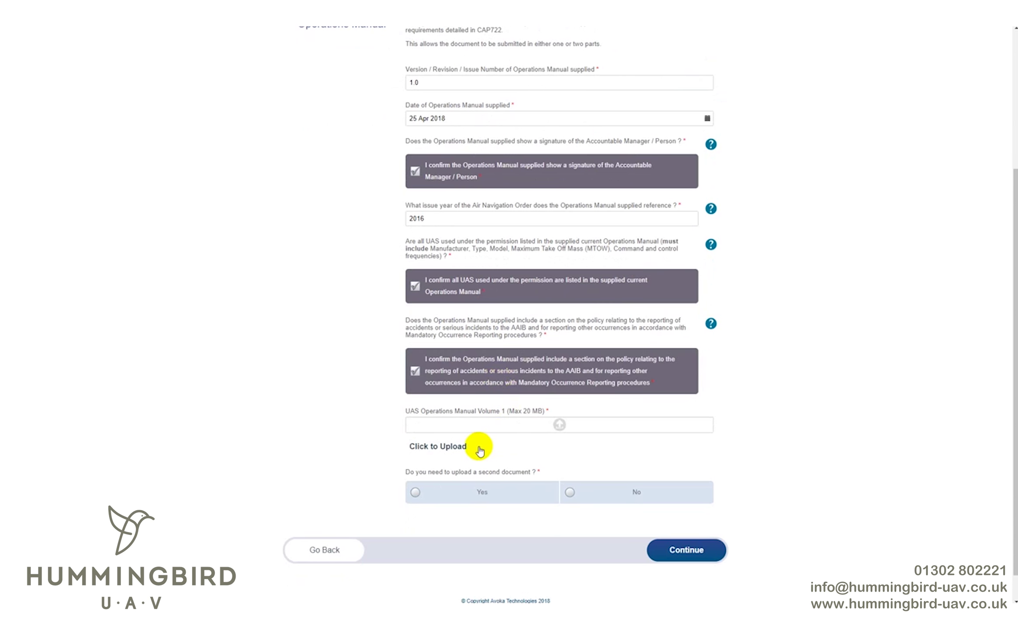
# - Upload HummingbirdUAV_OM_Template_2018_v1 as manual Volume 1 and answer No to a second document
pyautogui.click(463, 448)
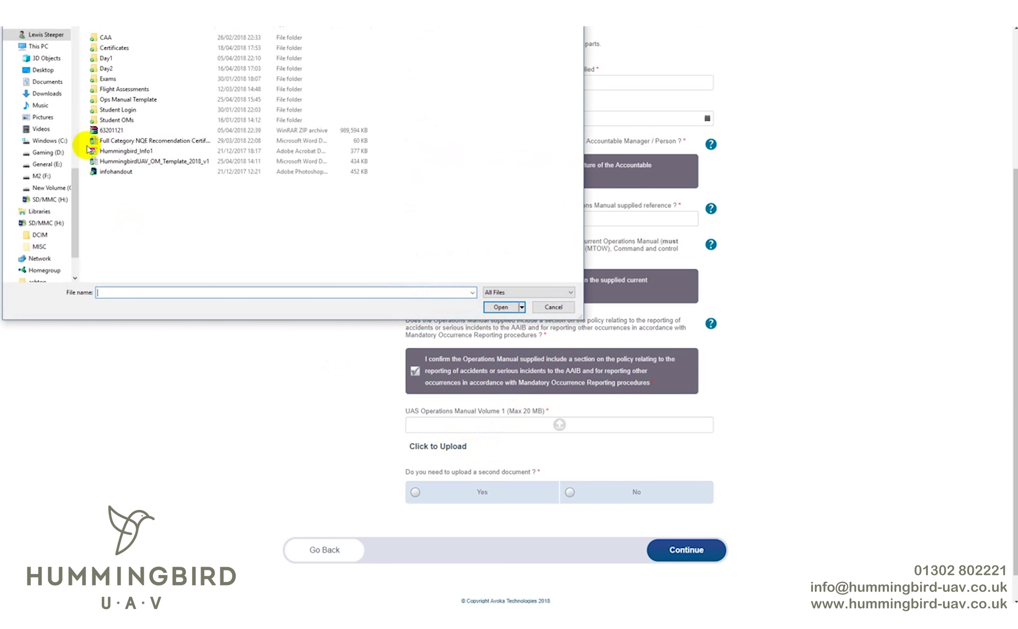
pyautogui.doubleClick(161, 170)
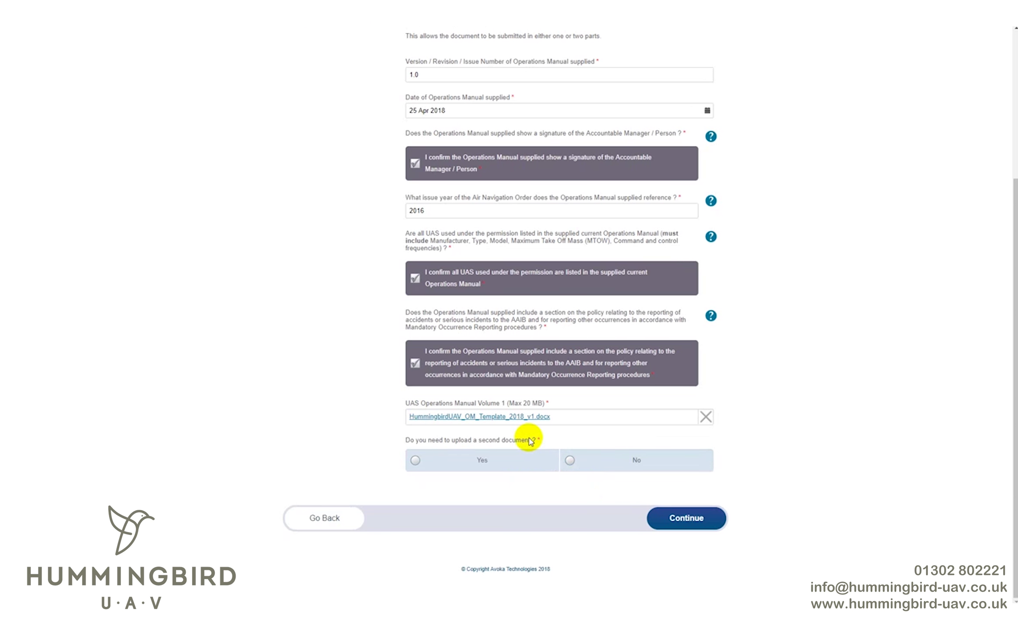
pyautogui.click(616, 465)
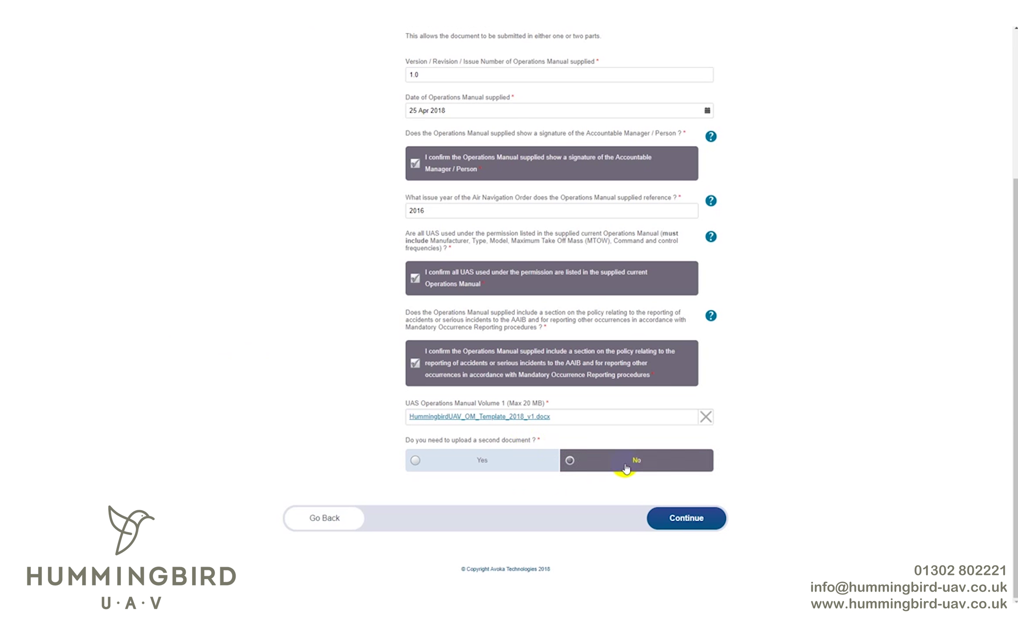
# - Continue to the Insurance page and place the cursor in the Insurer field
pyautogui.click(695, 520)
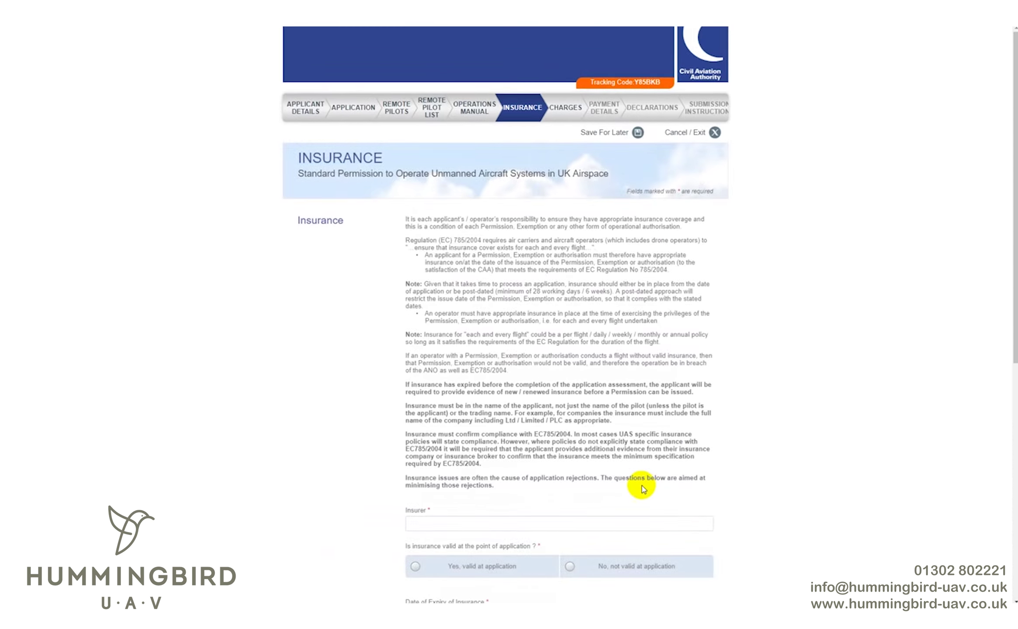
pyautogui.scroll(-1, 545, 363)
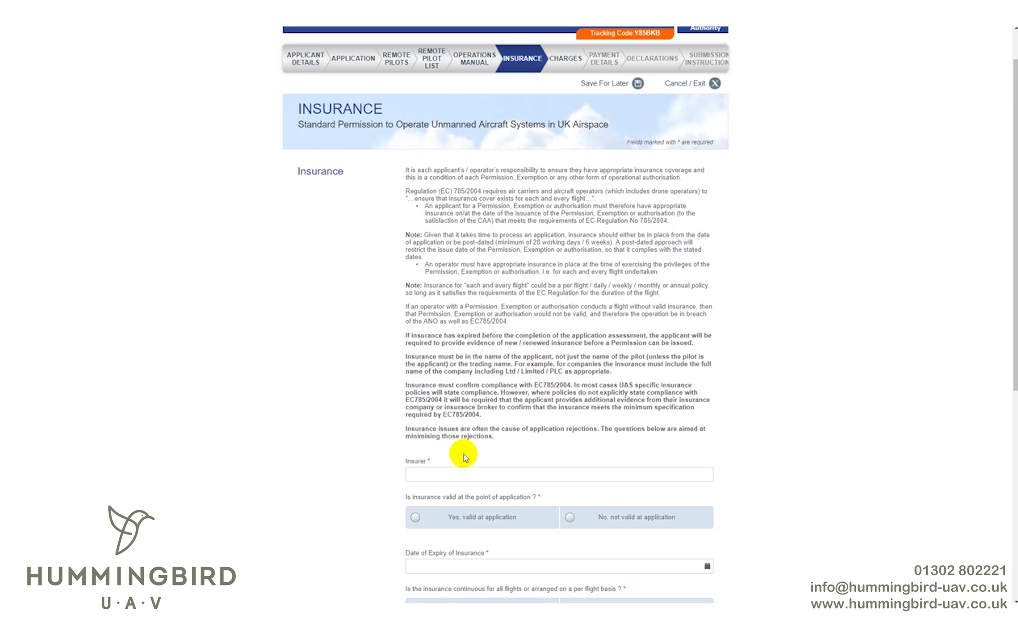
pyautogui.click(464, 474)
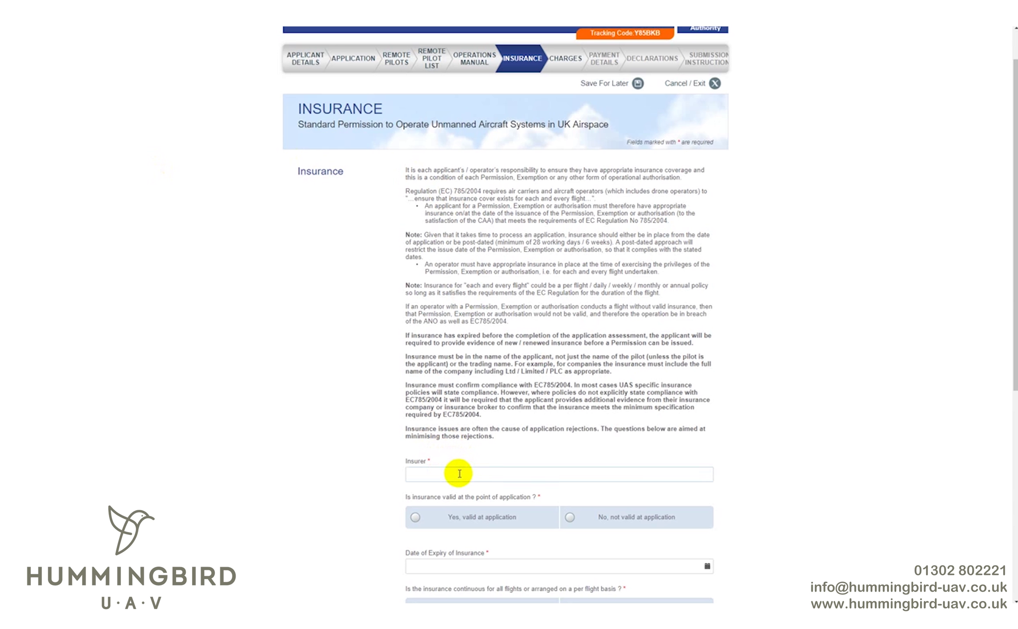
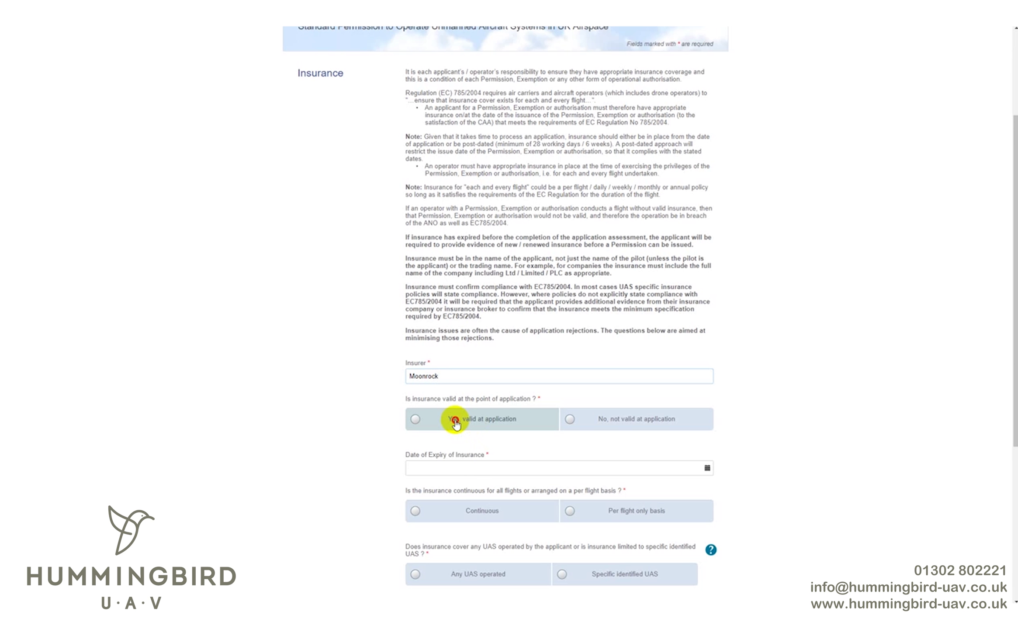
# - Confirm the Moonrock insurance is valid at the point of application
pyautogui.click(455, 422)
# - Enter 25/04/19 as the insurance expiry date and choose continuous insurance cover
pyautogui.click(493, 470)
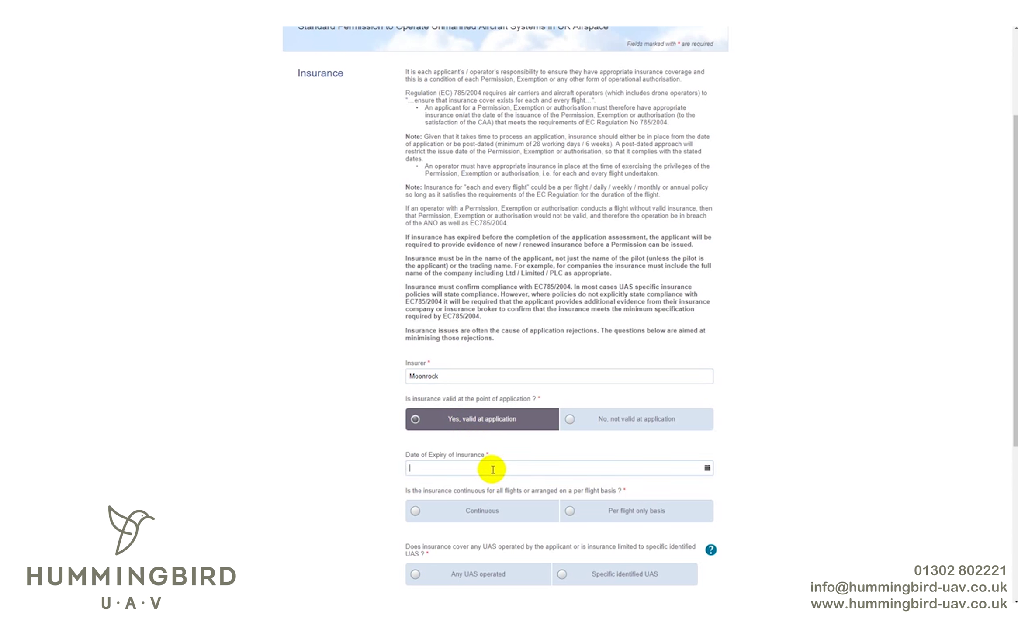
pyautogui.write('25/04/19')
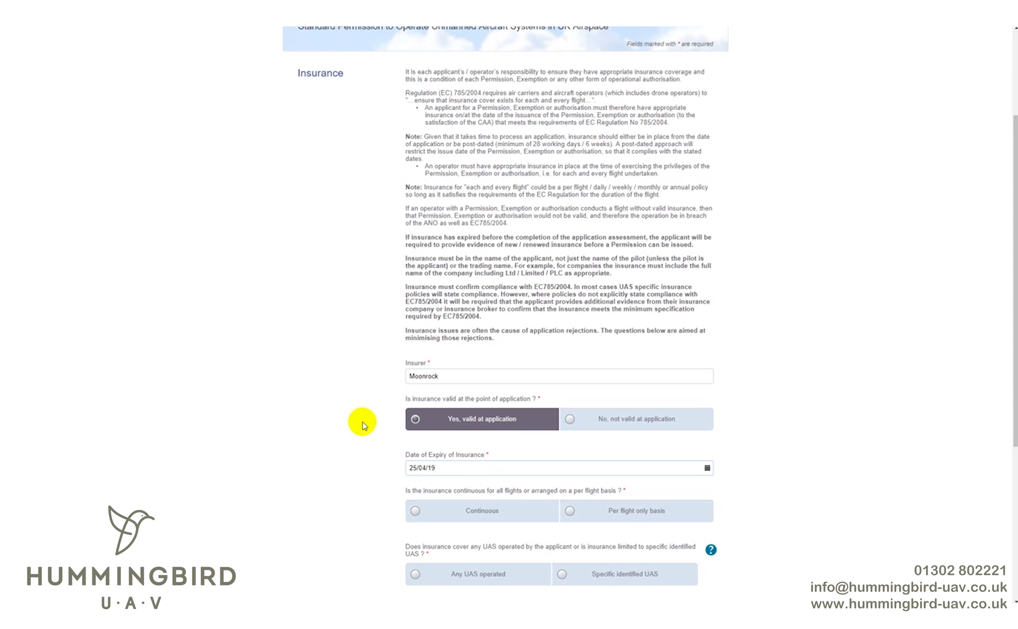
pyautogui.scroll(-2, 356, 424)
pyautogui.scroll(-1, 356, 424)
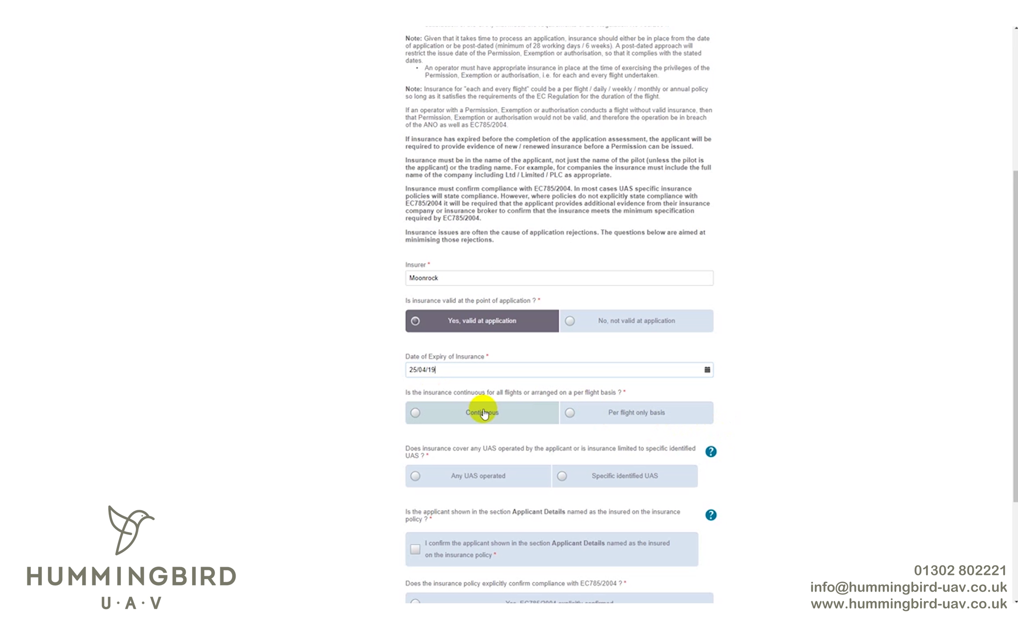
pyautogui.click(483, 413)
# - Change the expiry year to 2019 so the date reads 25 Apr 2019
pyautogui.click(466, 370)
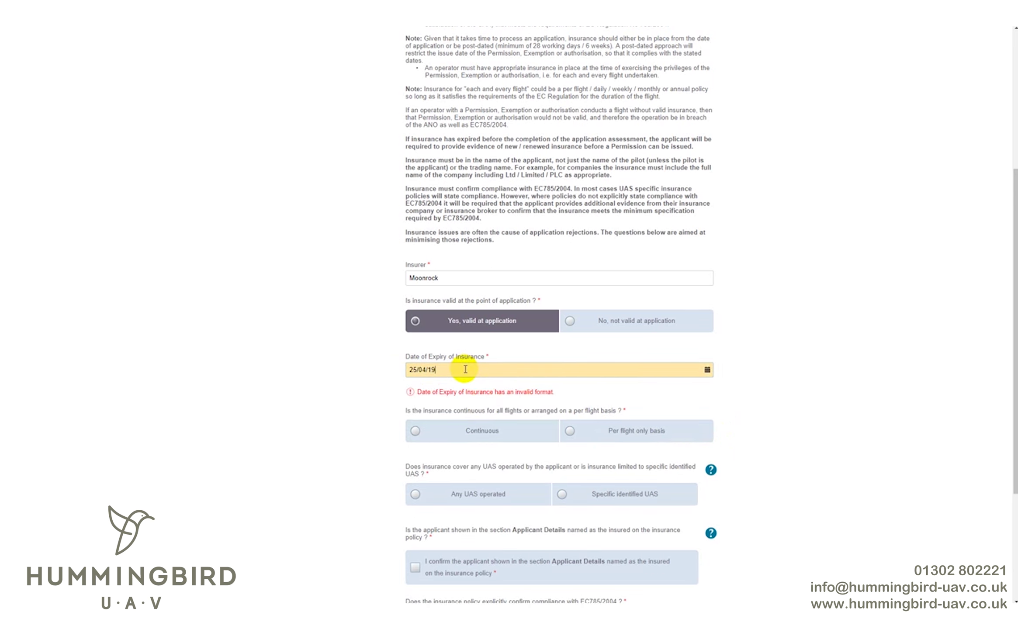
pyautogui.press('BackSpace')
pyautogui.press('BackSpace')
pyautogui.write('2019')
pyautogui.press('Tab')
pyautogui.scroll(-1, 365, 371)
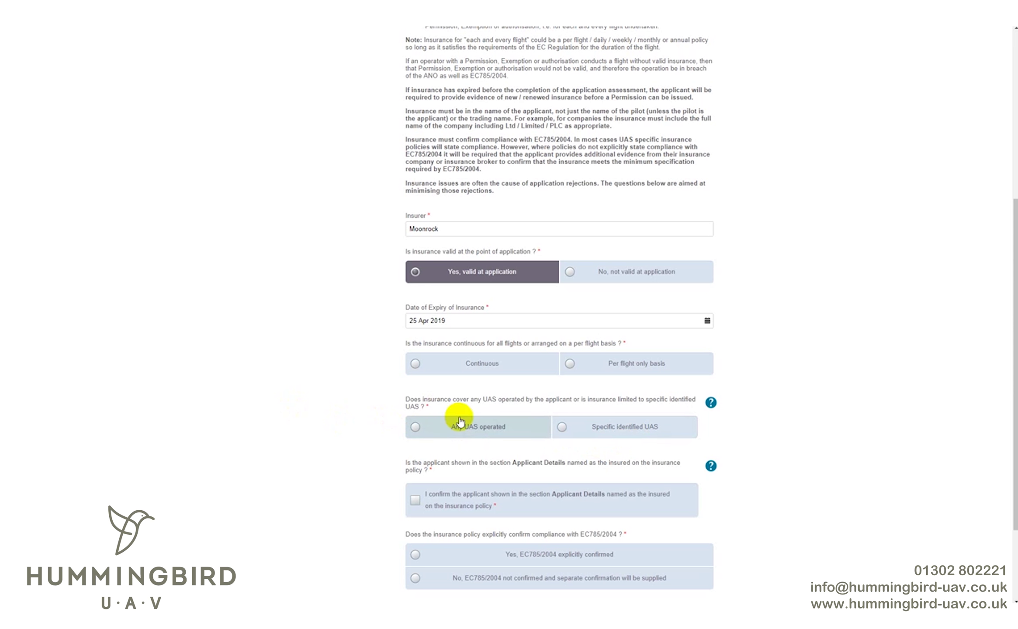
# - Select 'Any UAS operated' cover and tick the applicant-is-named-insured confirmation
pyautogui.click(494, 427)
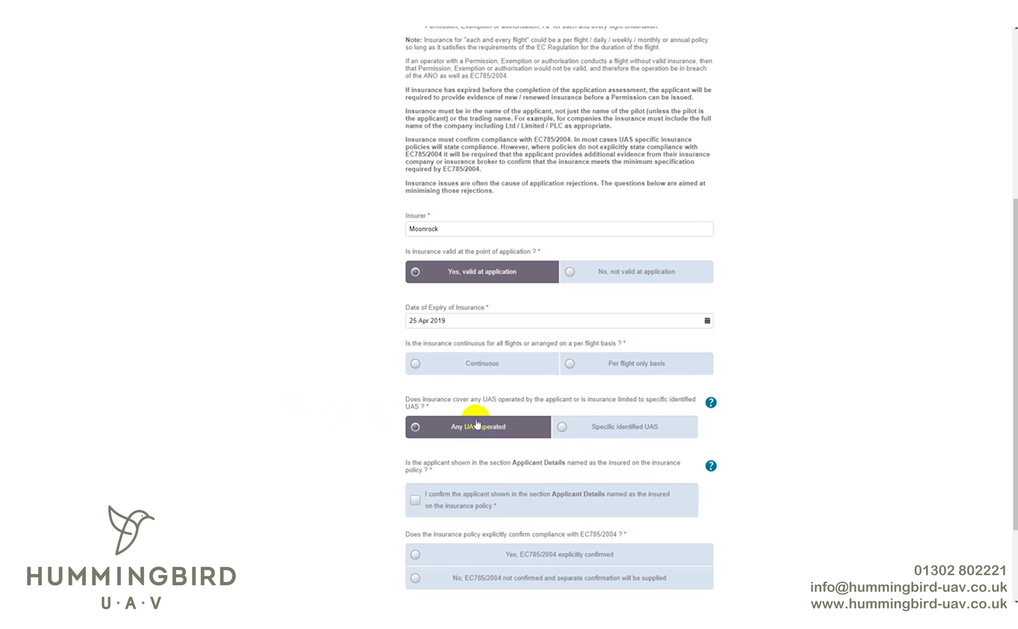
pyautogui.scroll(-3, 476, 422)
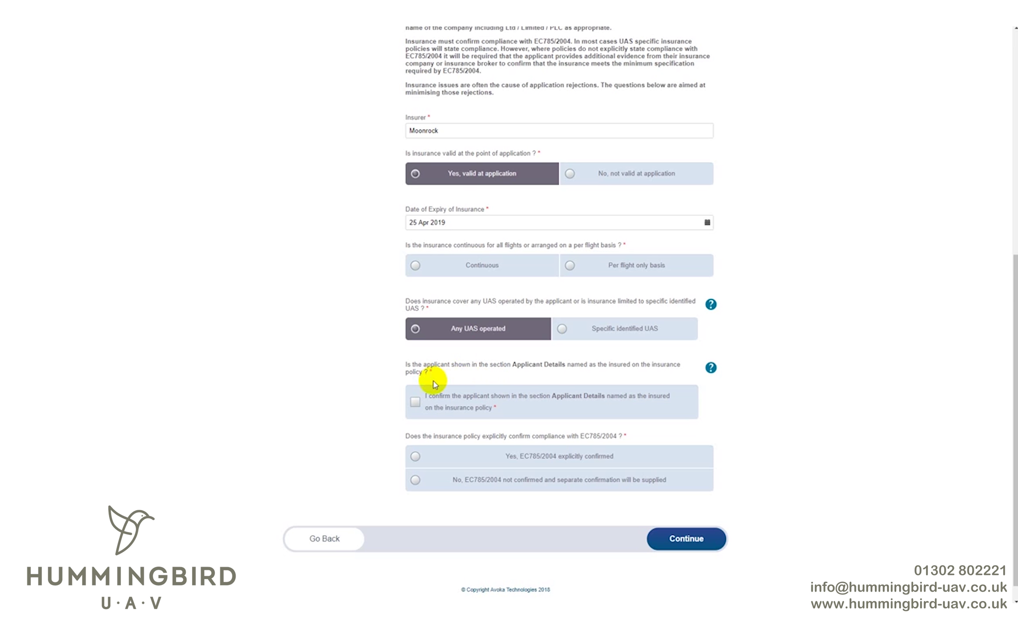
pyautogui.click(454, 395)
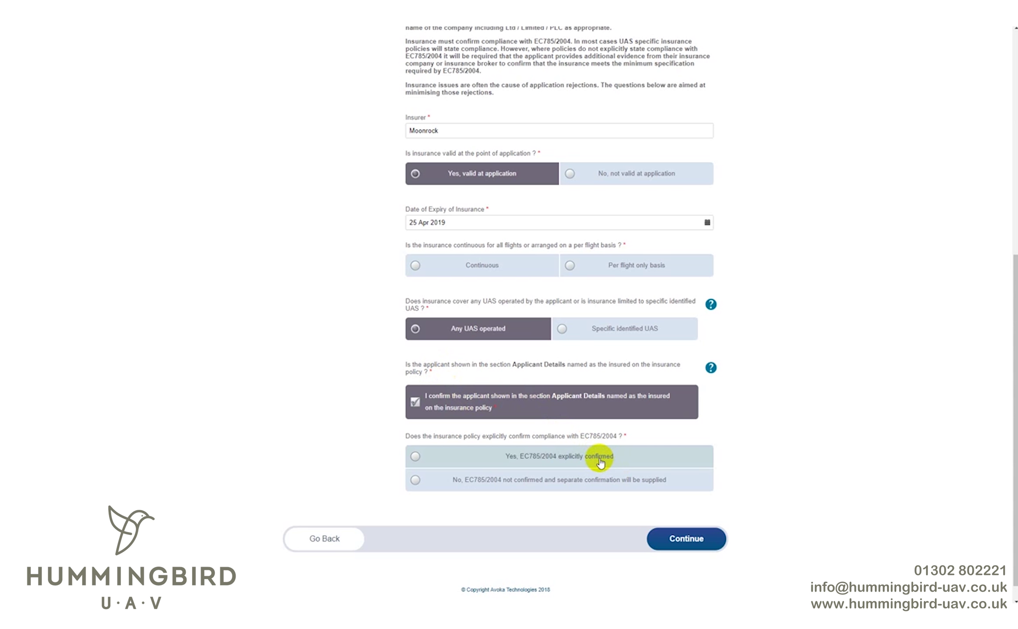
# - Choose 'Yes, EC785/2004 explicitly confirmed' and upload Full Category NQE Recomendation Certificate.docx
pyautogui.click(600, 461)
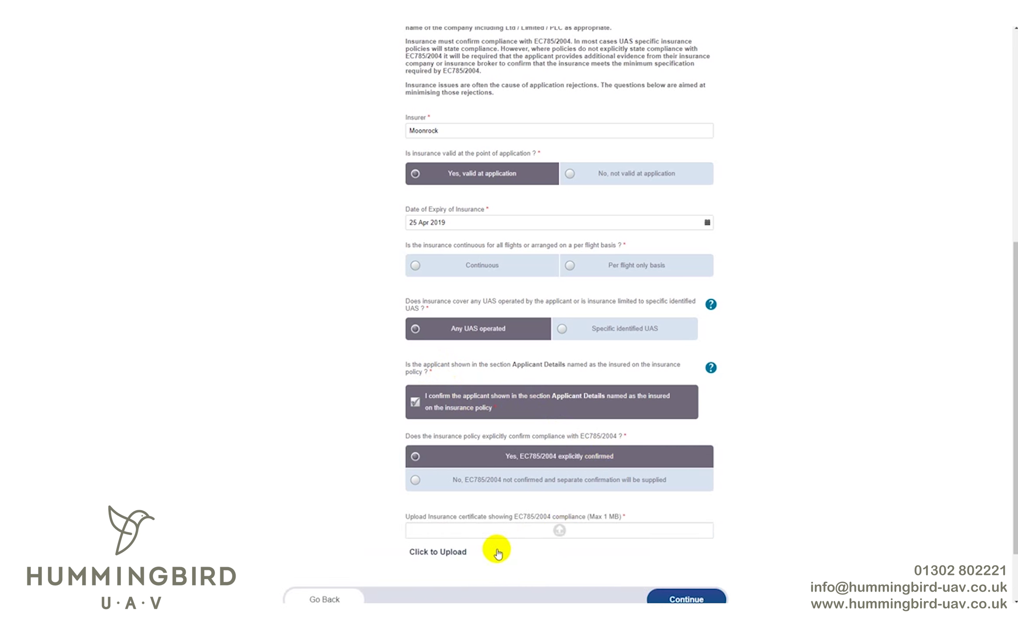
pyautogui.click(446, 561)
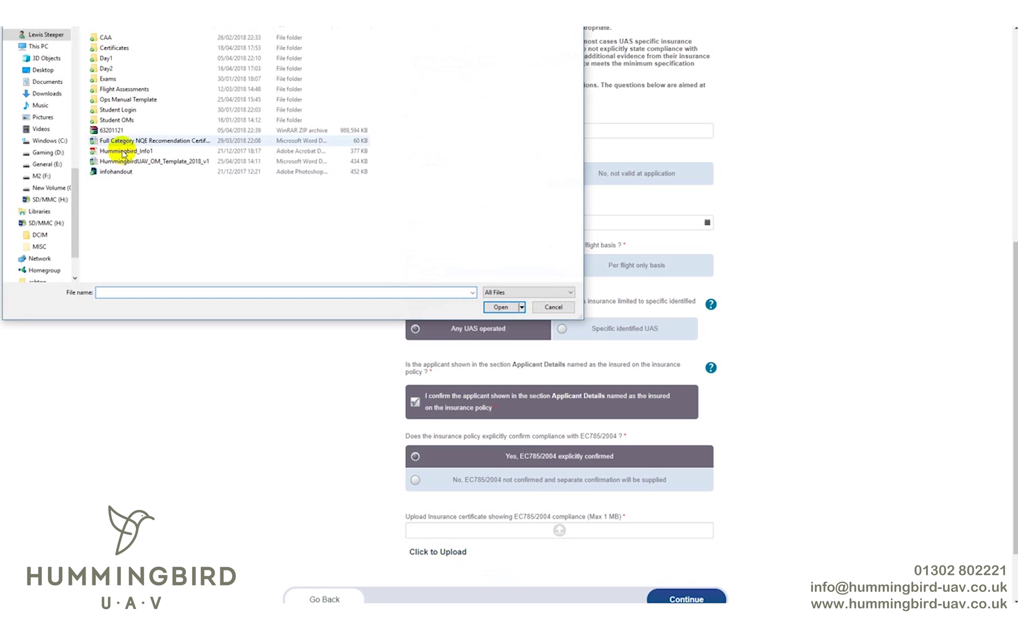
pyautogui.doubleClick(139, 145)
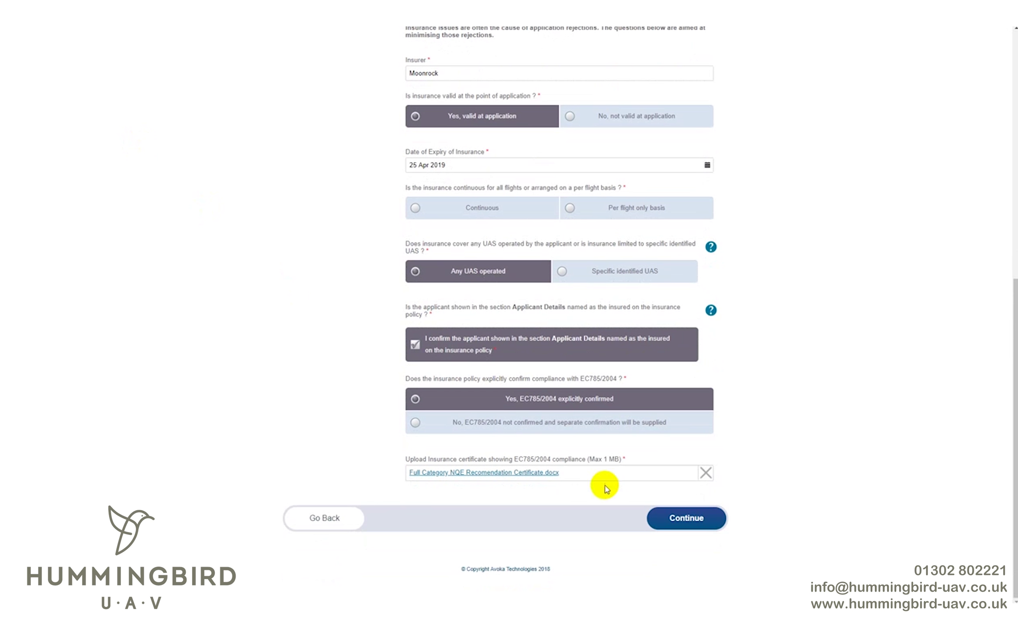
# - Mark insurance as Continuous to clear the error, then confirm reading the Scheme of Charges
pyautogui.click(675, 524)
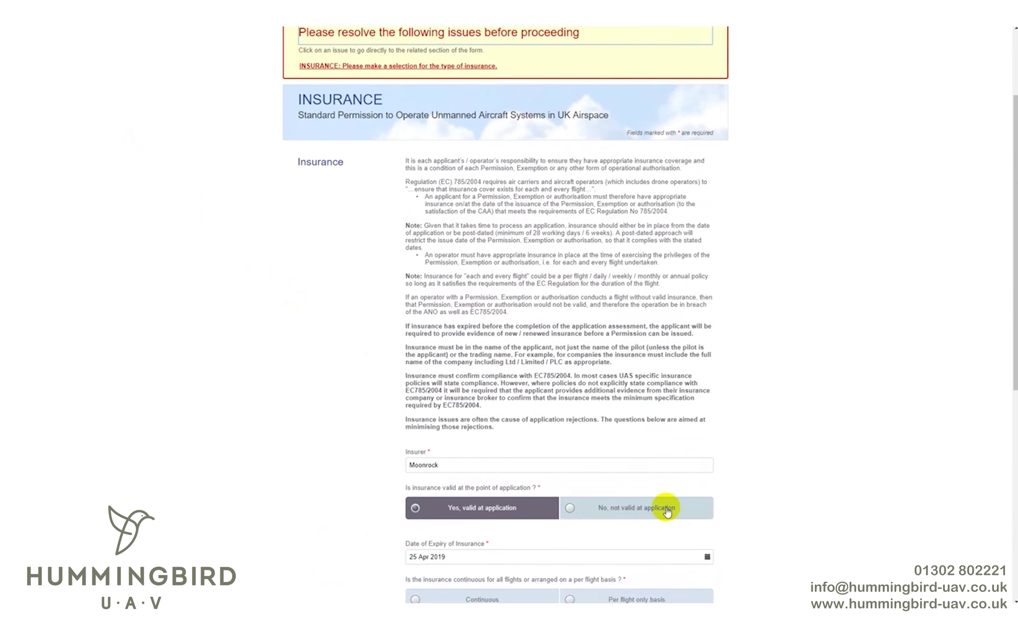
pyautogui.scroll(-5, 675, 524)
pyautogui.click(488, 353)
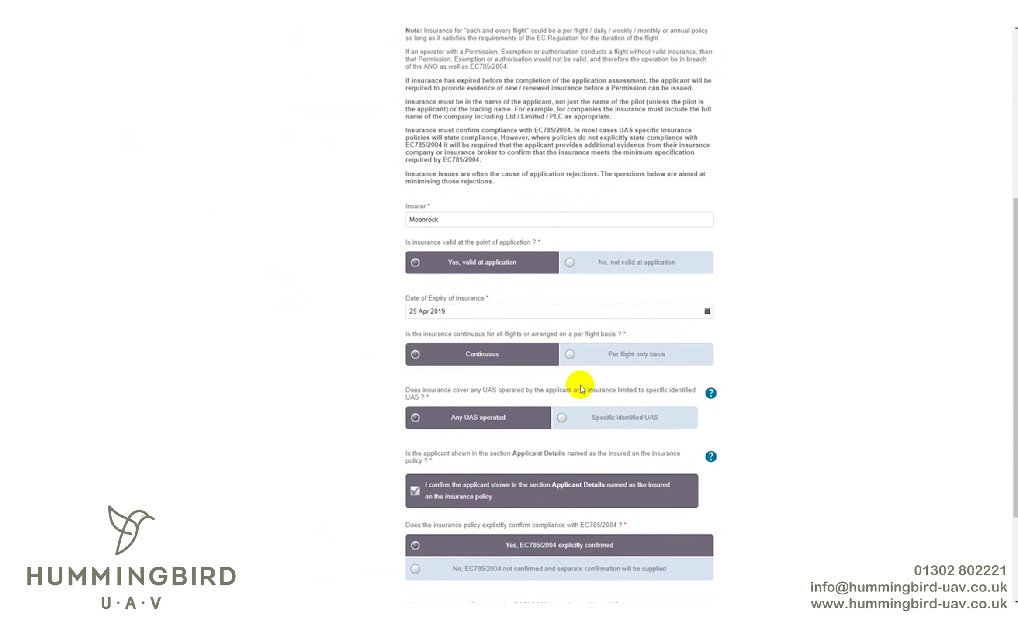
pyautogui.scroll(-3, 578, 386)
pyautogui.click(682, 518)
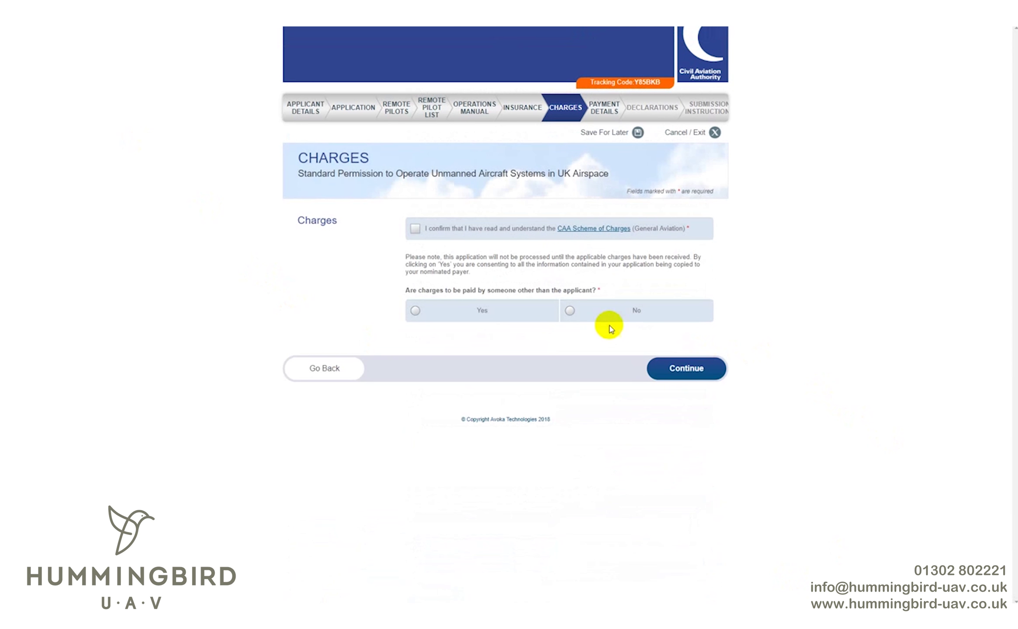
pyautogui.click(501, 236)
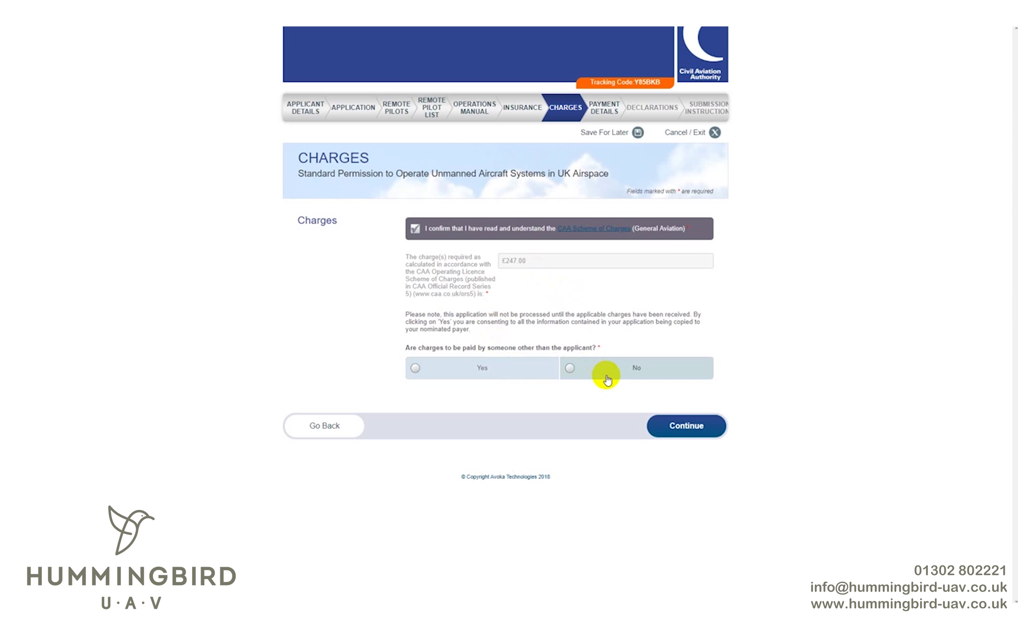
# - Set the £247.00 charges as paid by someone else and enter the payer's name, telephone and e-mail
pyautogui.click(487, 370)
pyautogui.click(510, 420)
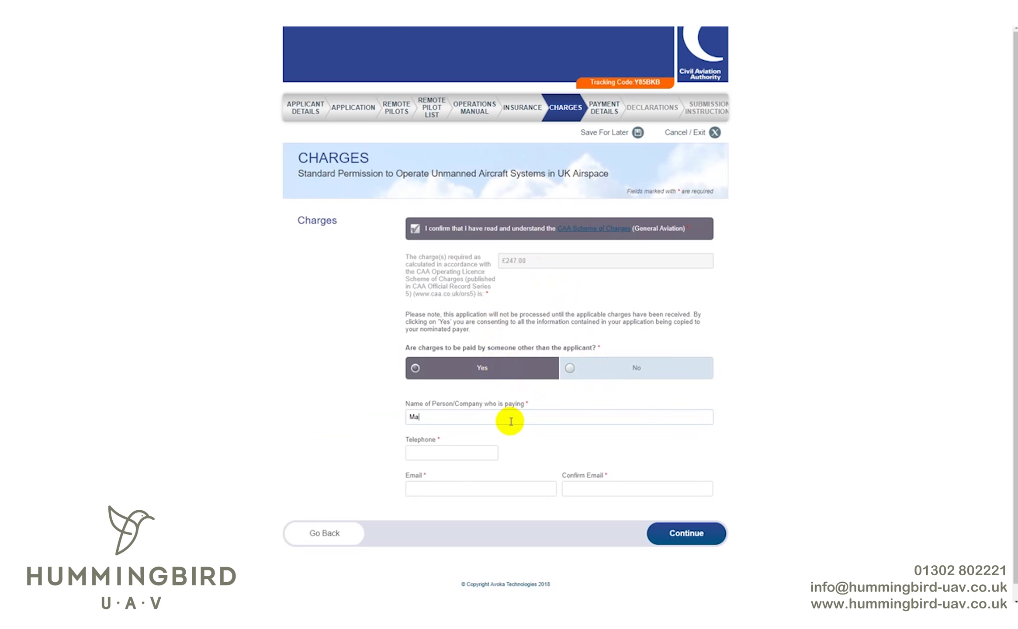
pyautogui.press('Tab')
pyautogui.press('Tab')
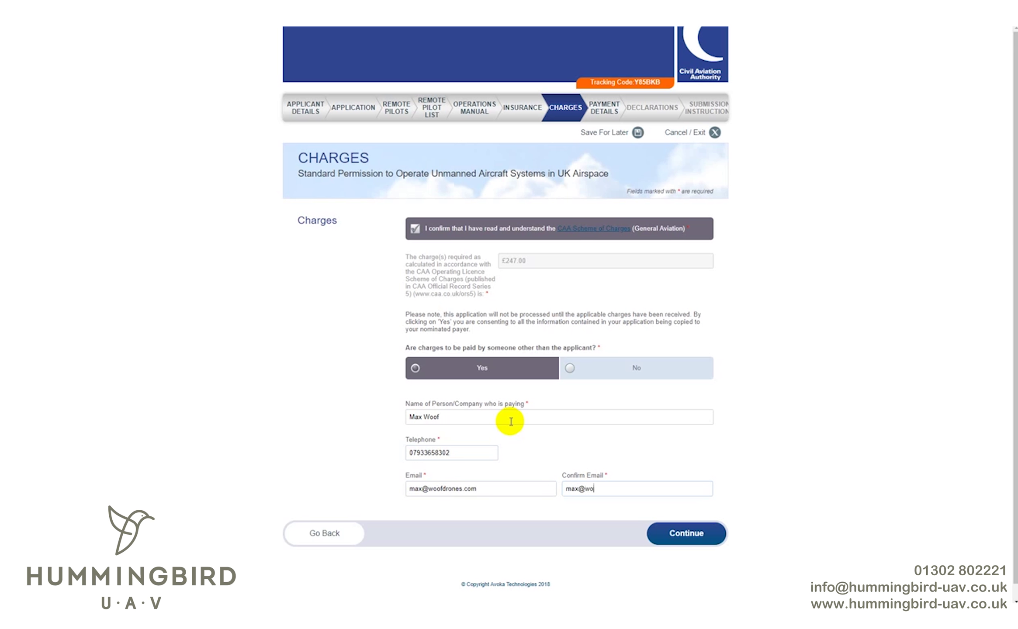
pyautogui.click(699, 534)
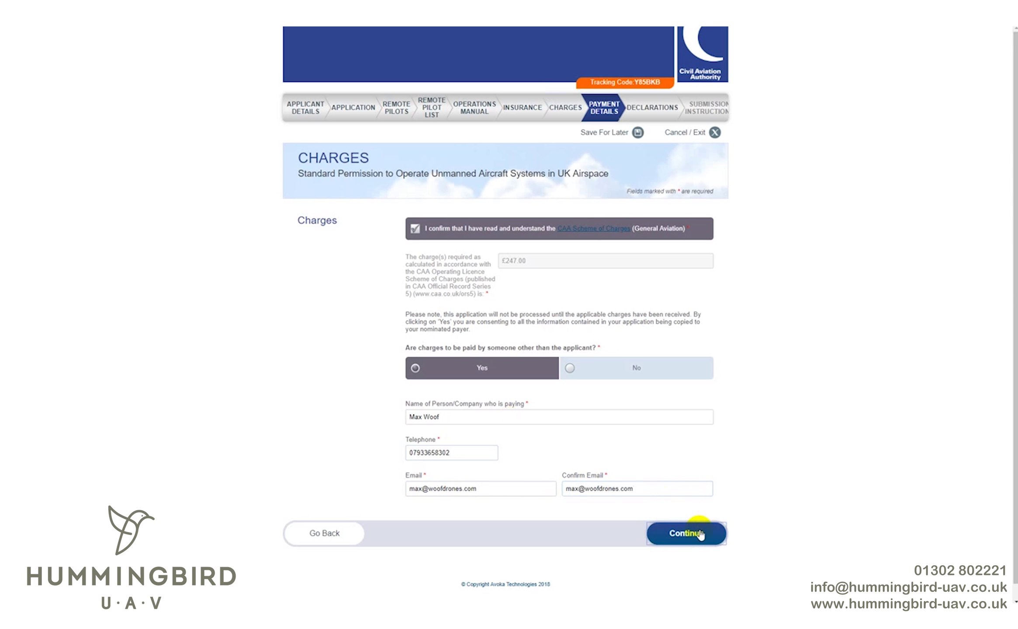
# - Enter PO001 as the Applicant Reference/Purchase Order Number for the card payment
pyautogui.click(499, 315)
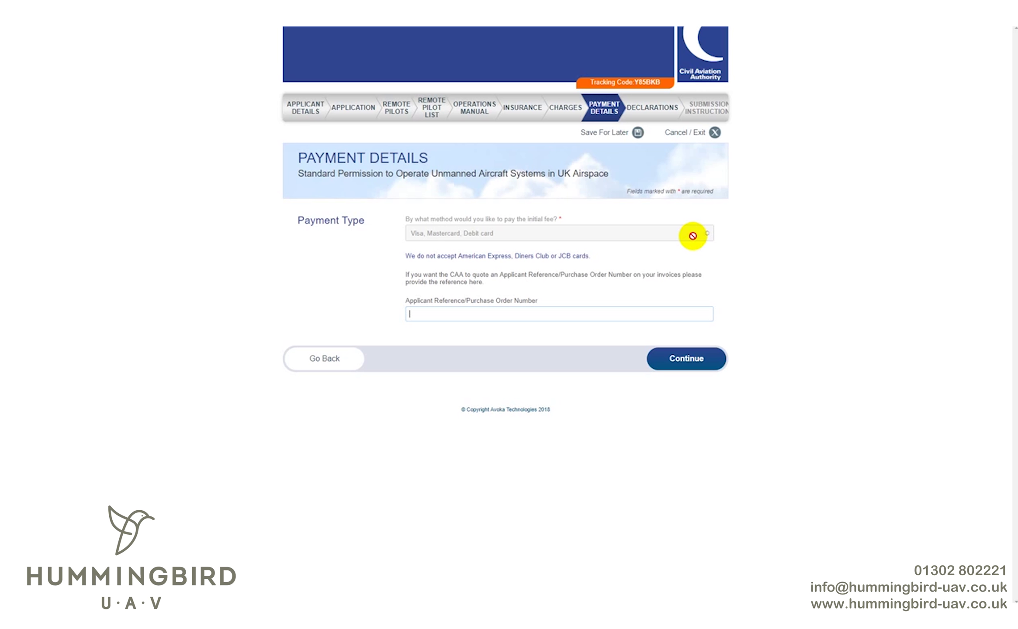
pyautogui.write('PO001')
pyautogui.press('Tab')
# - Tick acceptance of declarations i–vii and continue through to the Submission Instructions page
pyautogui.click(702, 366)
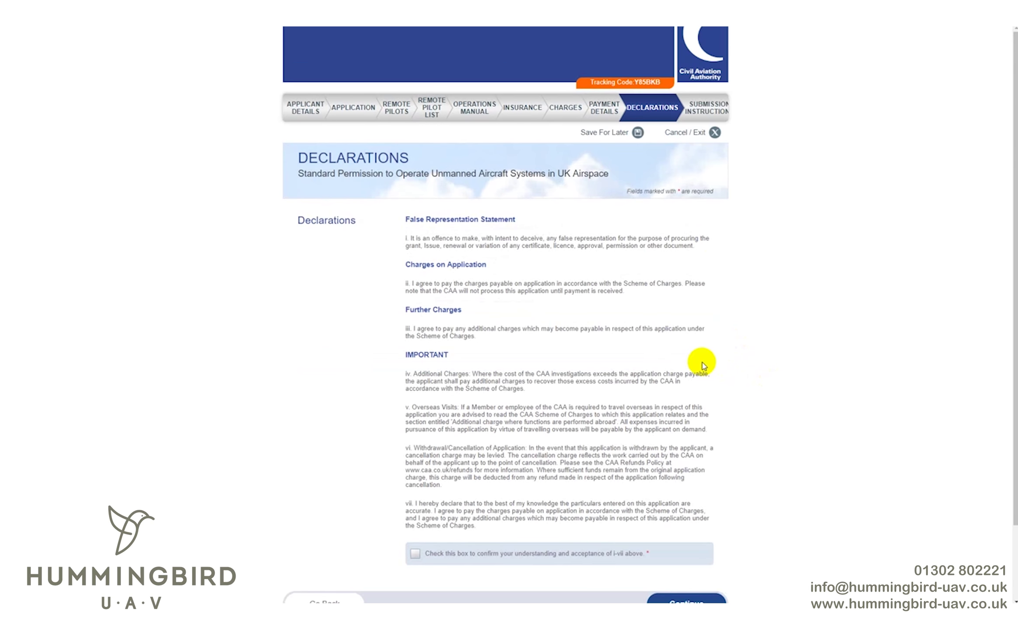
pyautogui.scroll(-2, 704, 365)
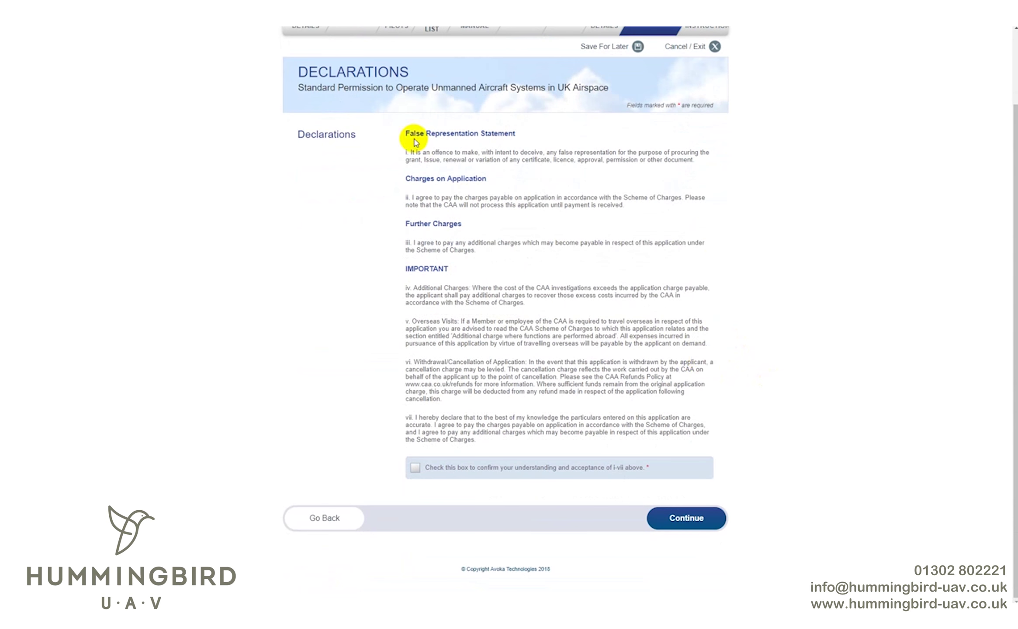
pyautogui.click(691, 517)
pyautogui.scroll(-1, 612, 498)
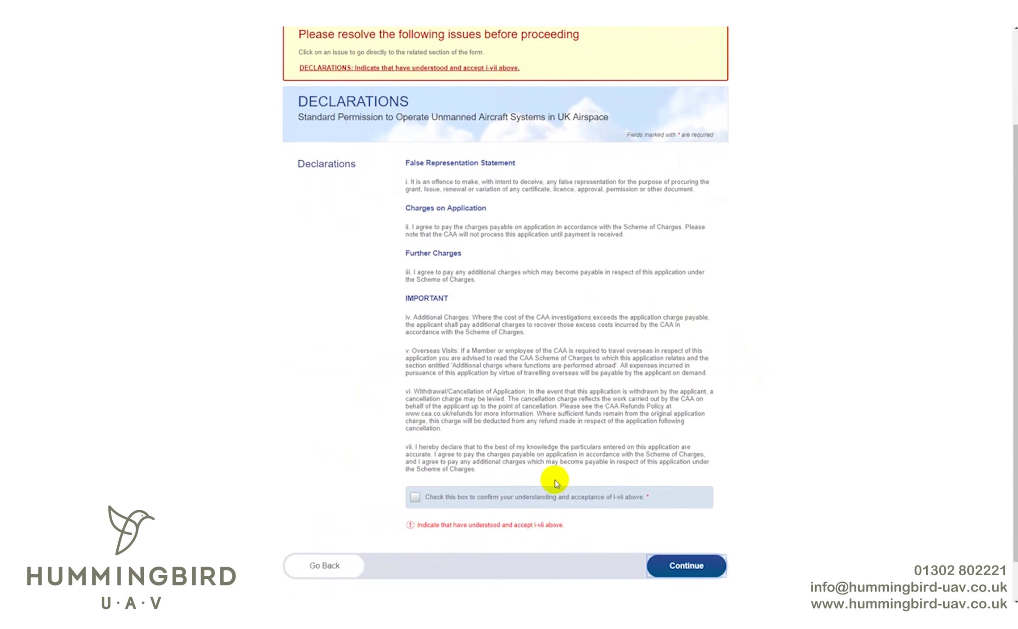
pyautogui.click(520, 487)
pyautogui.click(680, 547)
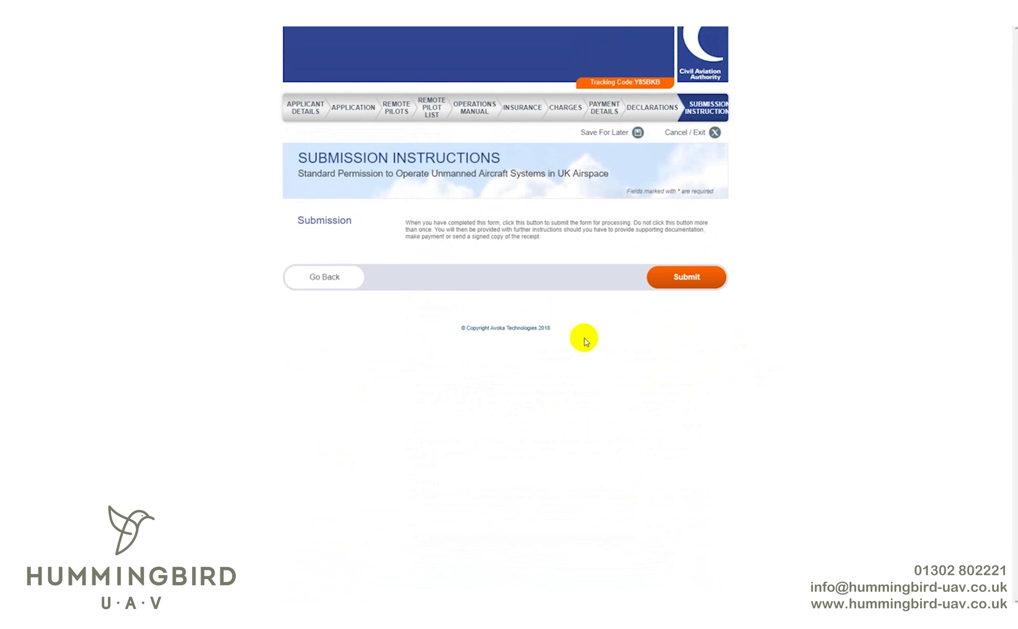
pyautogui.click(661, 277)
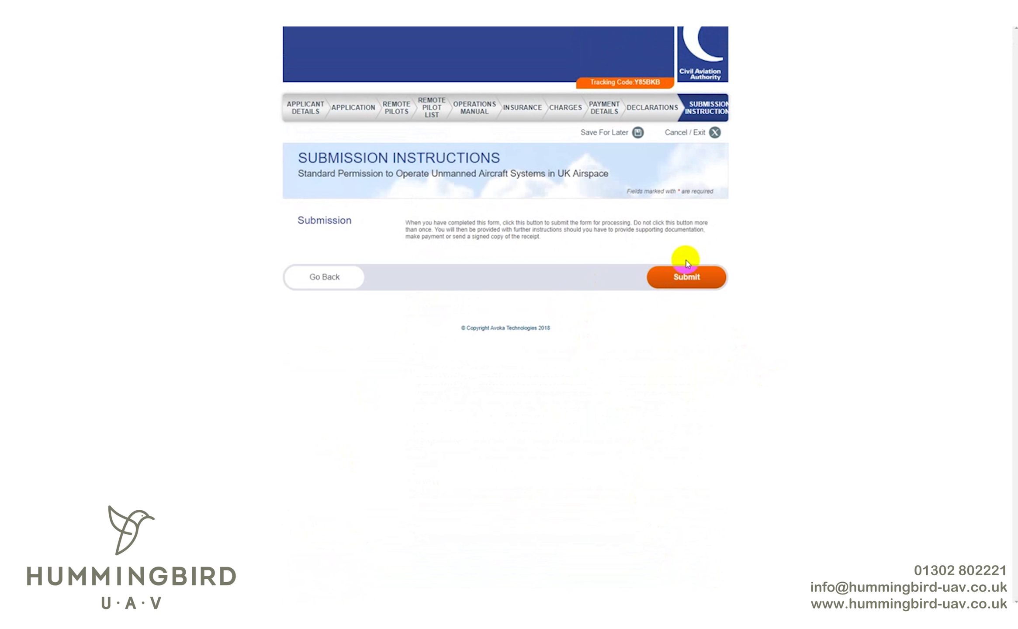